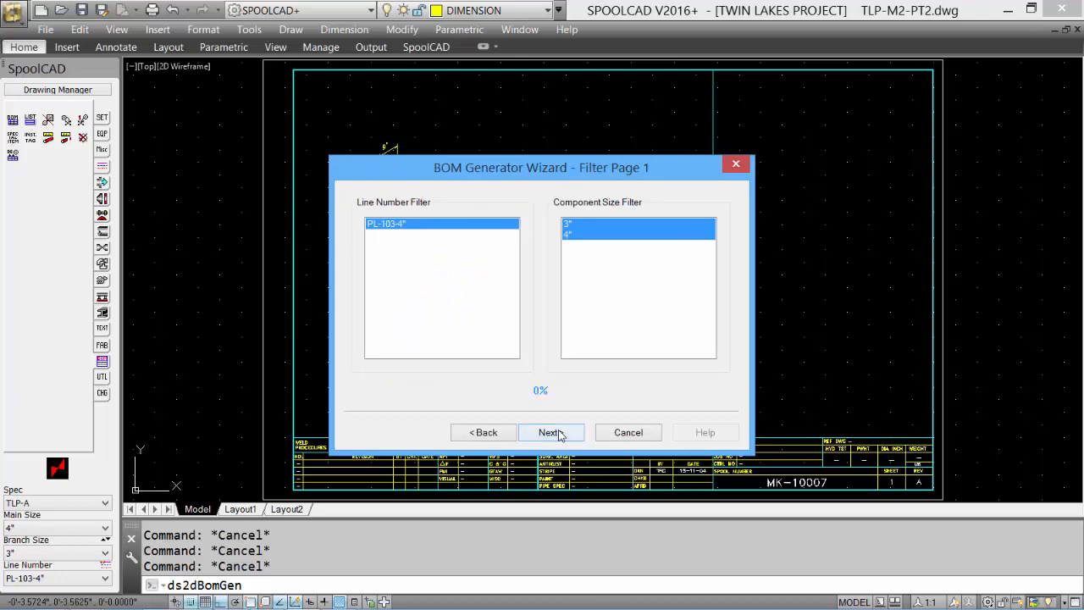
Step: Insert a Standard Spool BOM into the drawing at the border's upper-right corner, listing identical fittings individually
left_click(558, 433)
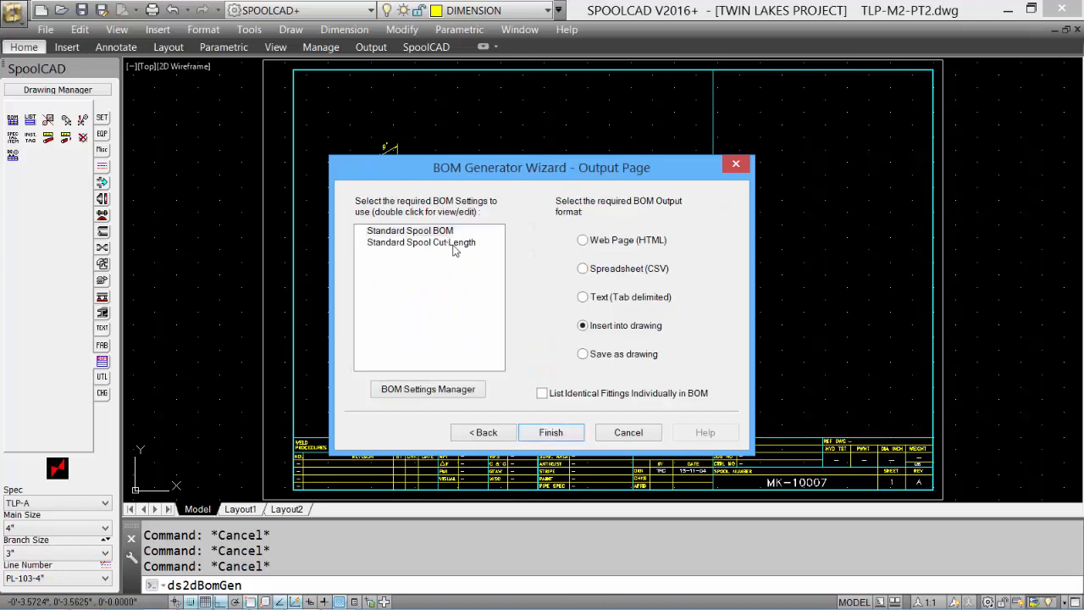
left_click(454, 244)
left_click(434, 230)
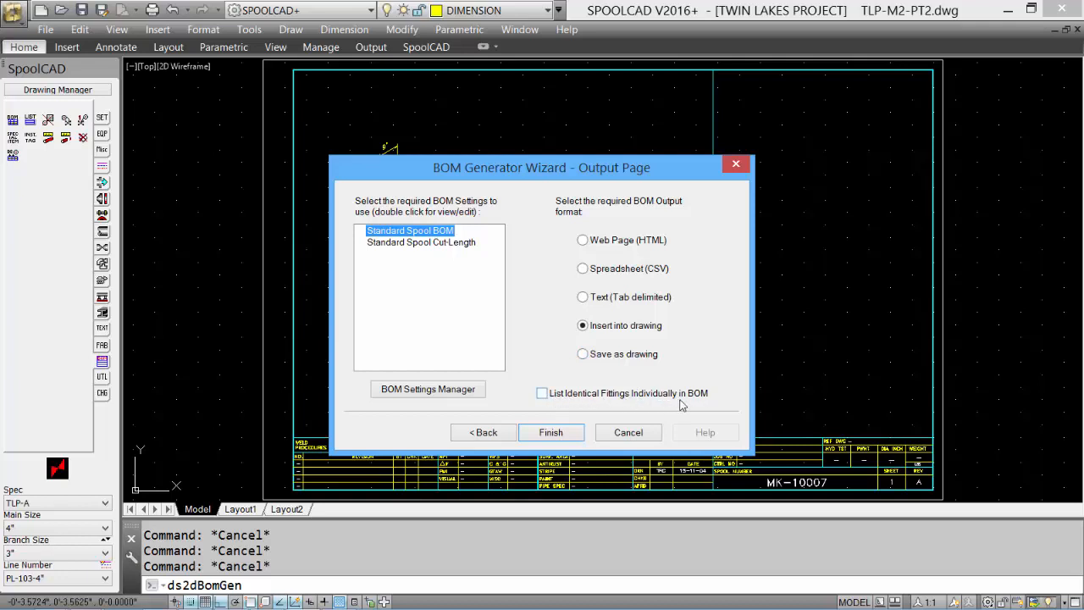
left_click(542, 394)
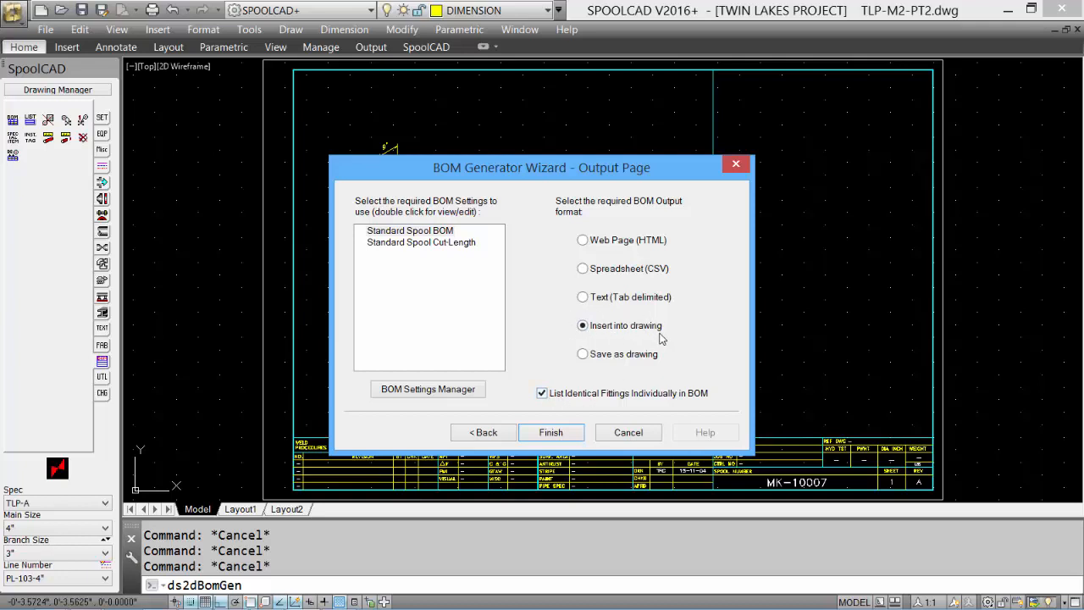
left_click(582, 325)
left_click(551, 433)
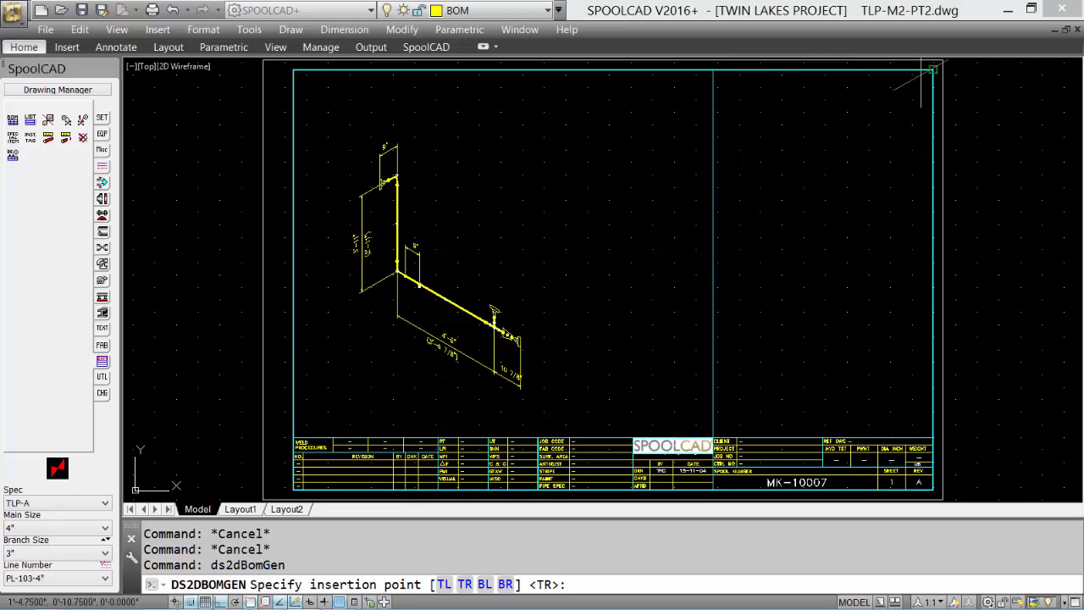
left_click(932, 71)
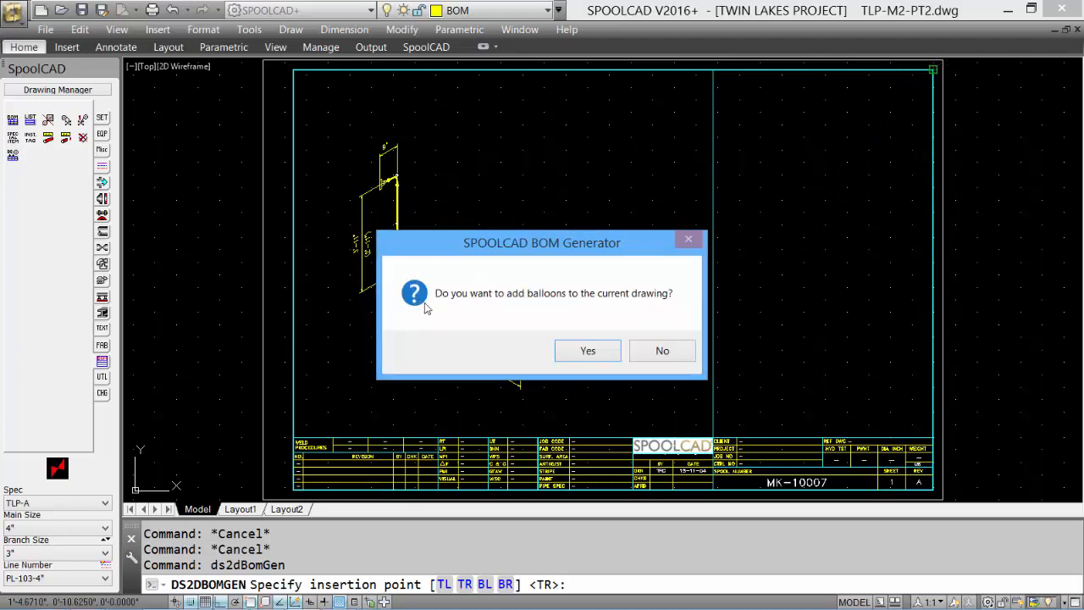
Step: Add material balloons to the drawing and place each one beside its pipe, flange or fitting along the spool
left_click(588, 350)
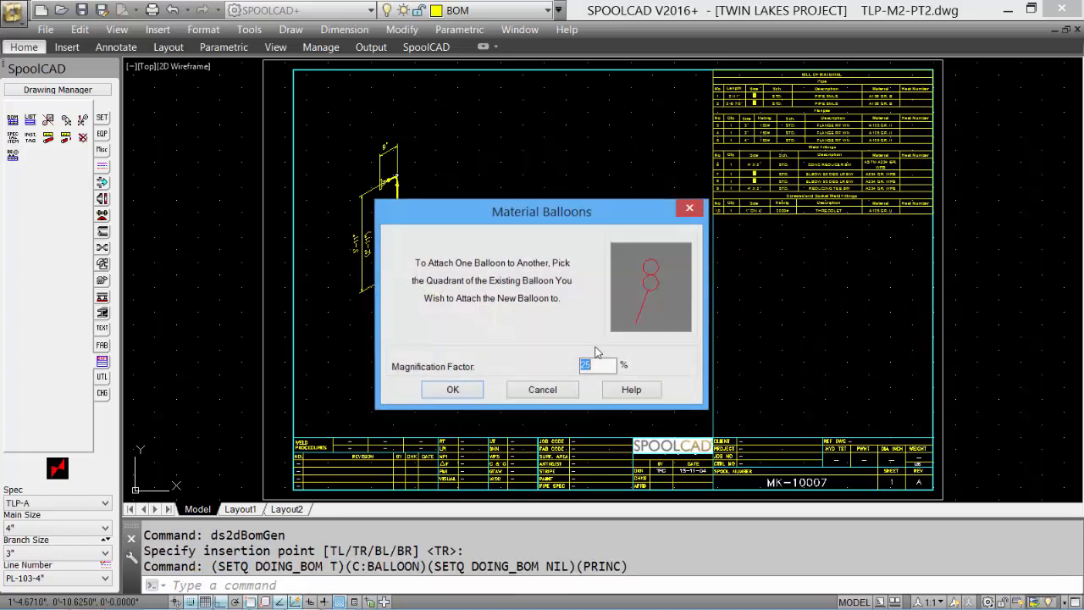
left_click(452, 391)
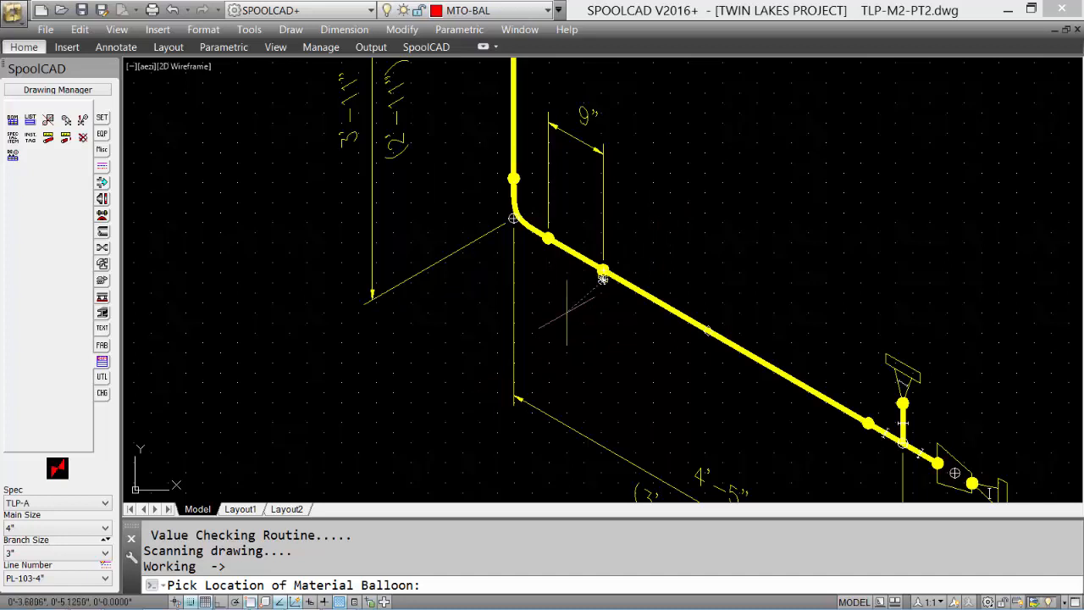
left_click(651, 237)
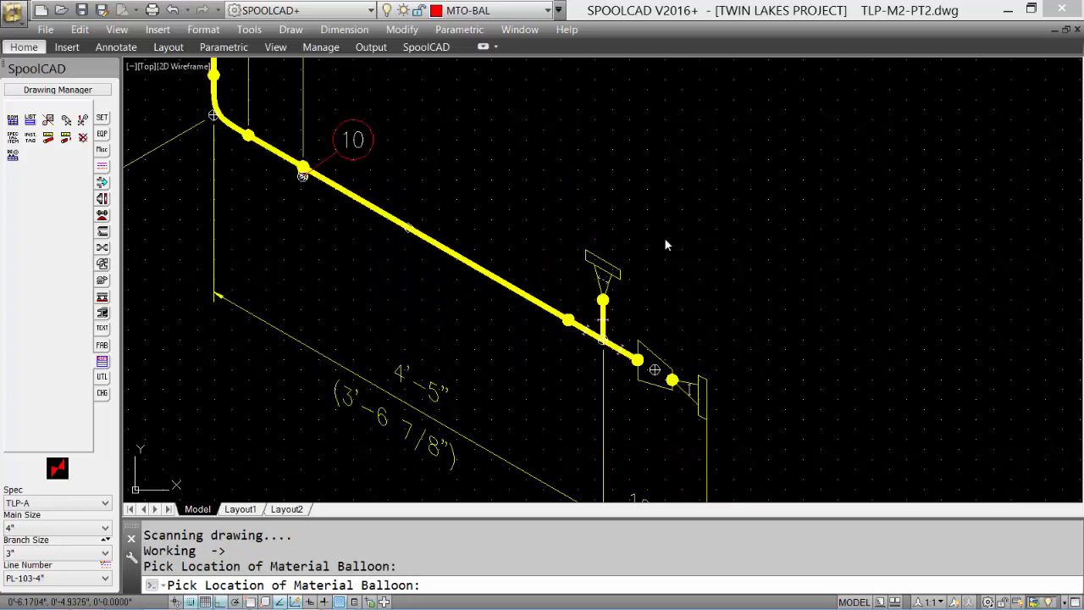
left_click(664, 239)
left_click(682, 249)
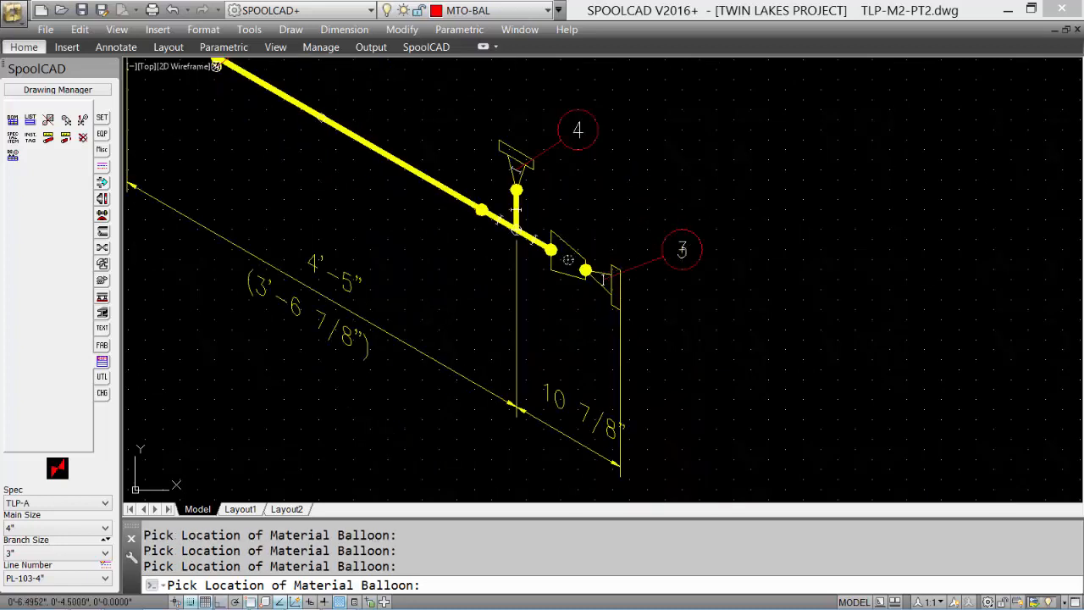
left_click(629, 200)
left_click(474, 288)
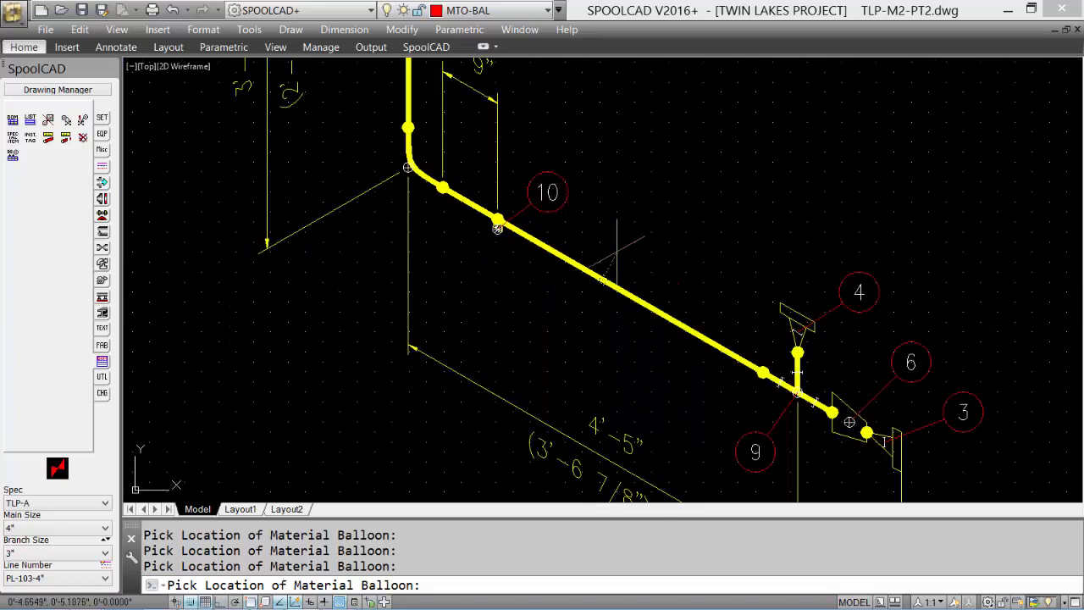
left_click(634, 242)
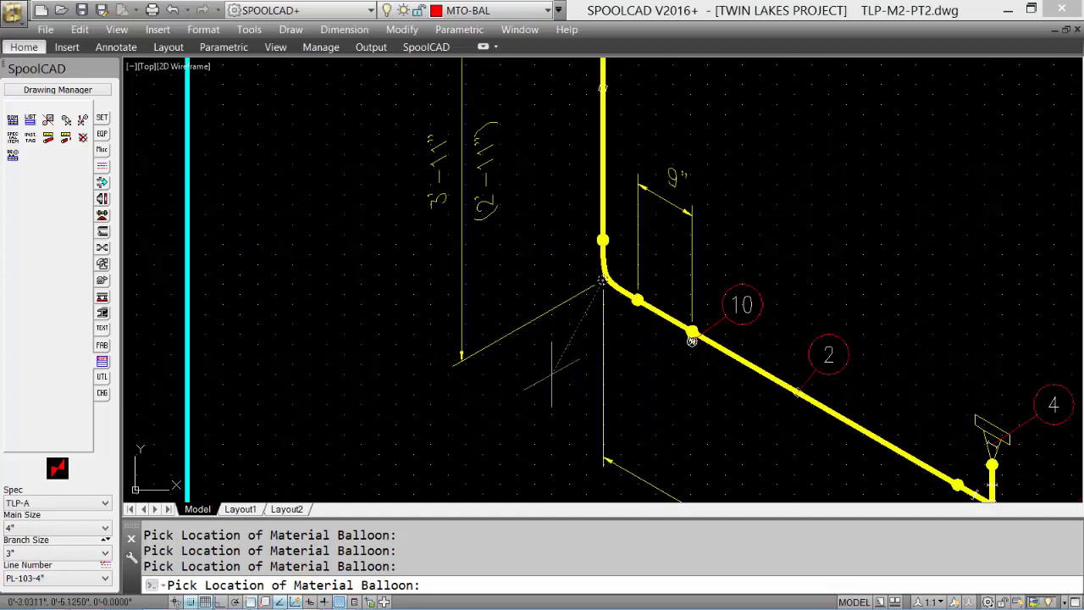
left_click(556, 244)
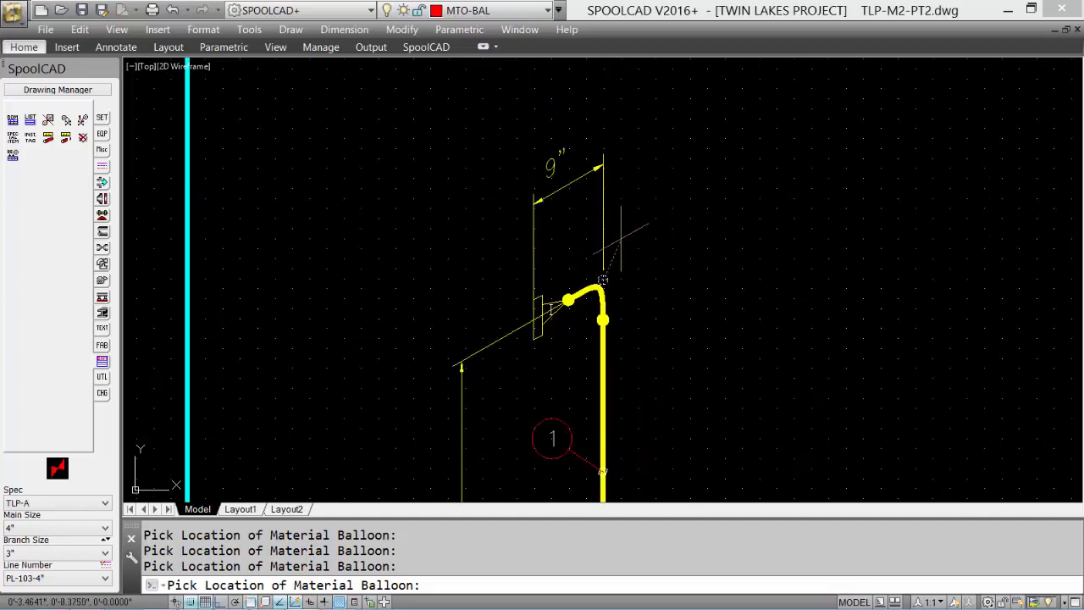
left_click(636, 246)
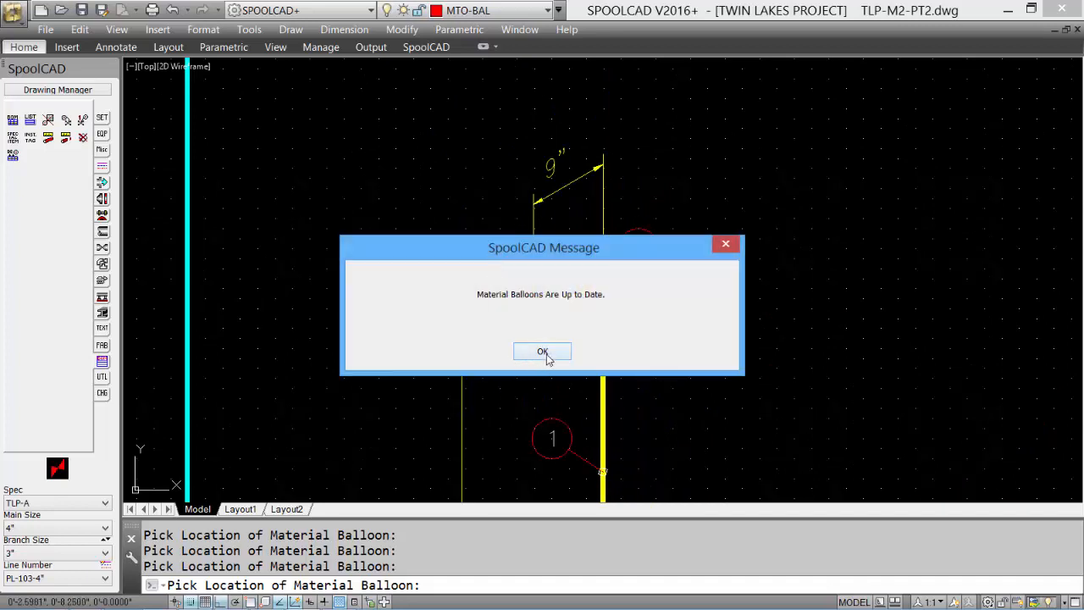
left_click(542, 352)
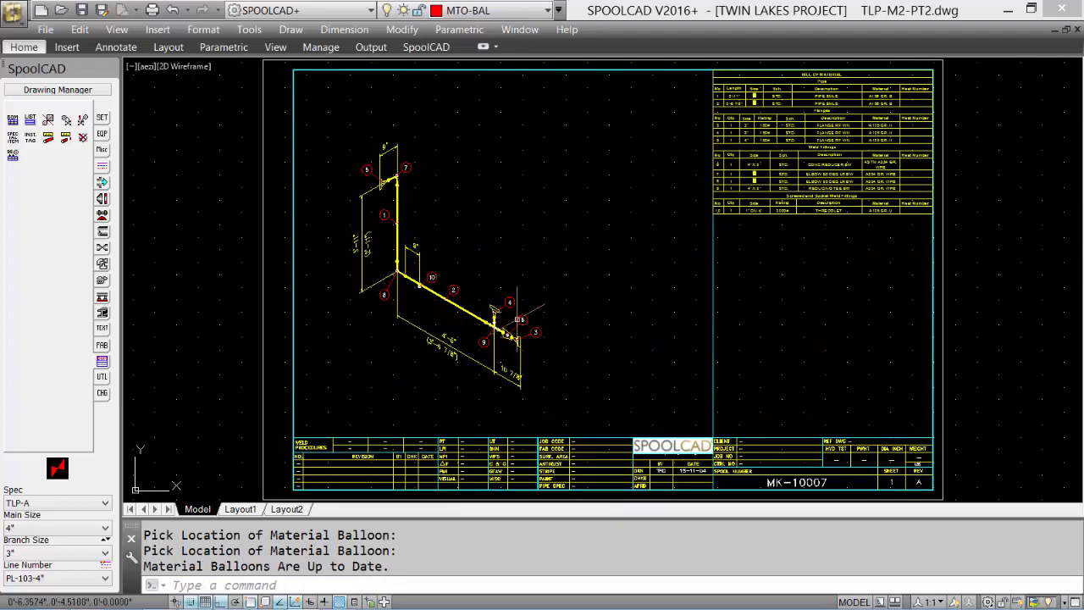
Step: Examine the inserted bill of material, and review the Standard Spool BOM's layout, sorting, numbering, options and preview in BOM Settings Manager
scroll(591, 288, "up", 5)
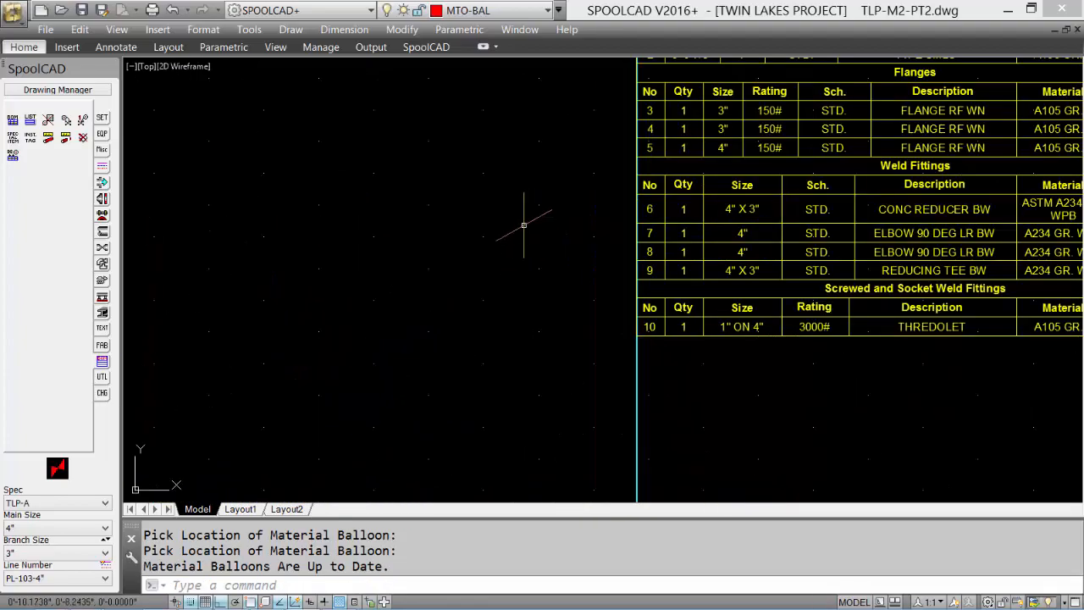
middle_click_drag(524, 225, 214, 325)
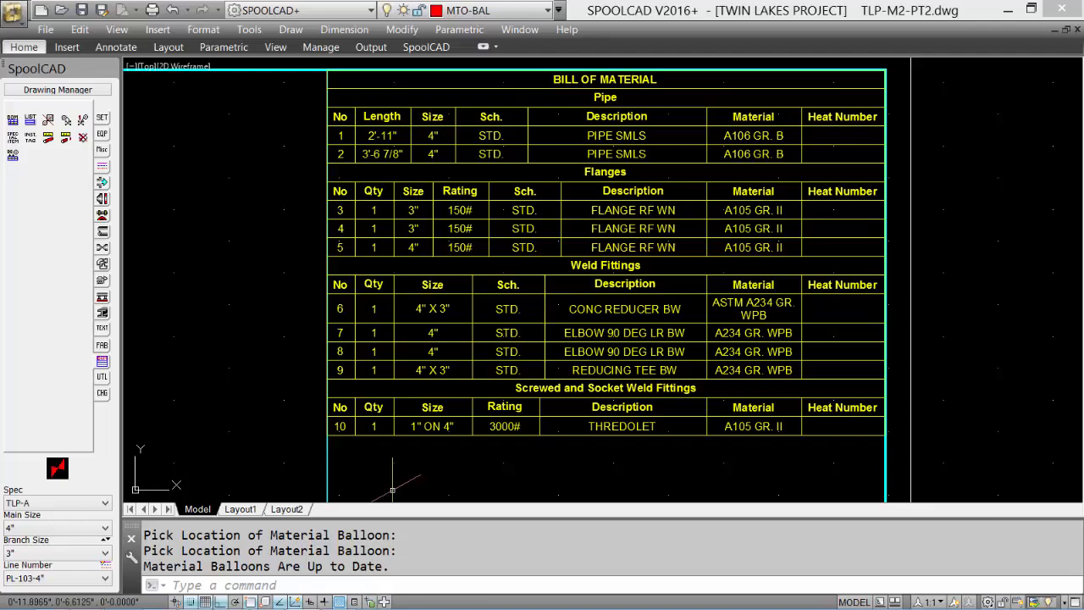
left_click(267, 599)
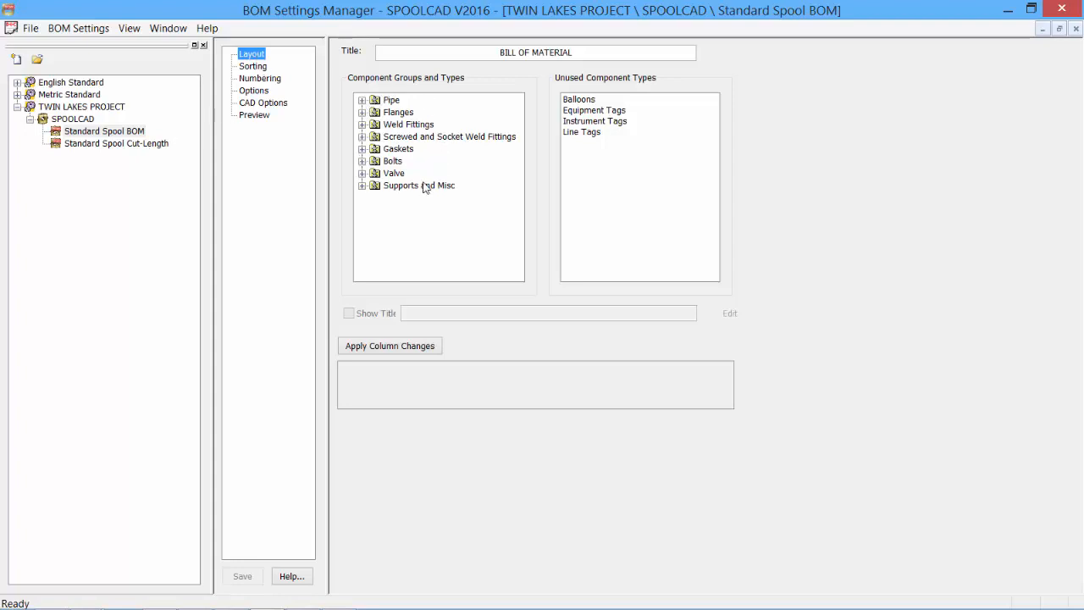
left_click(259, 67)
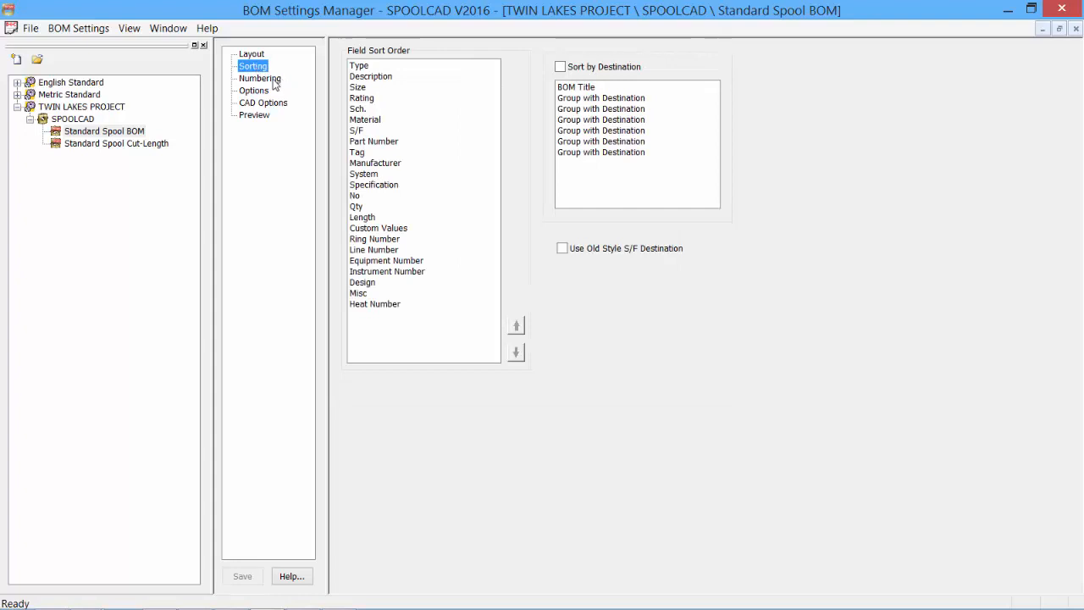
left_click(263, 78)
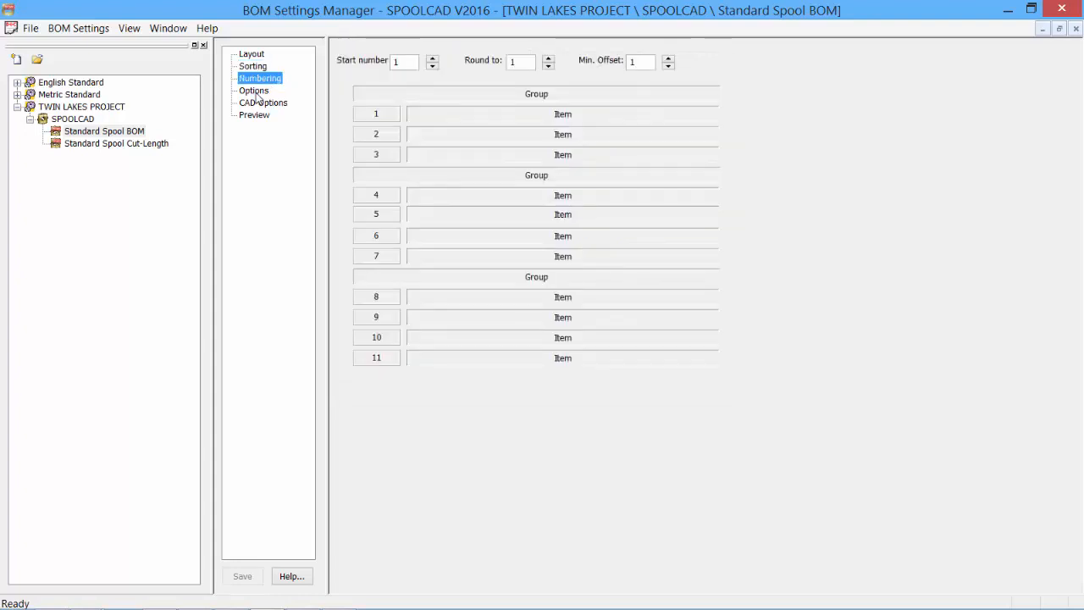
left_click(255, 92)
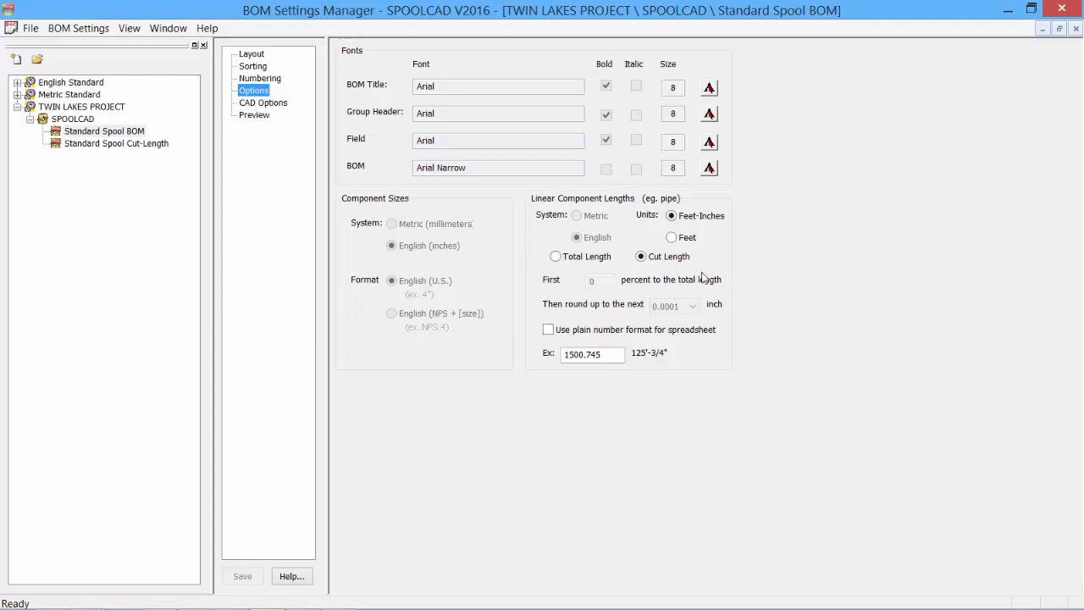
left_click(253, 116)
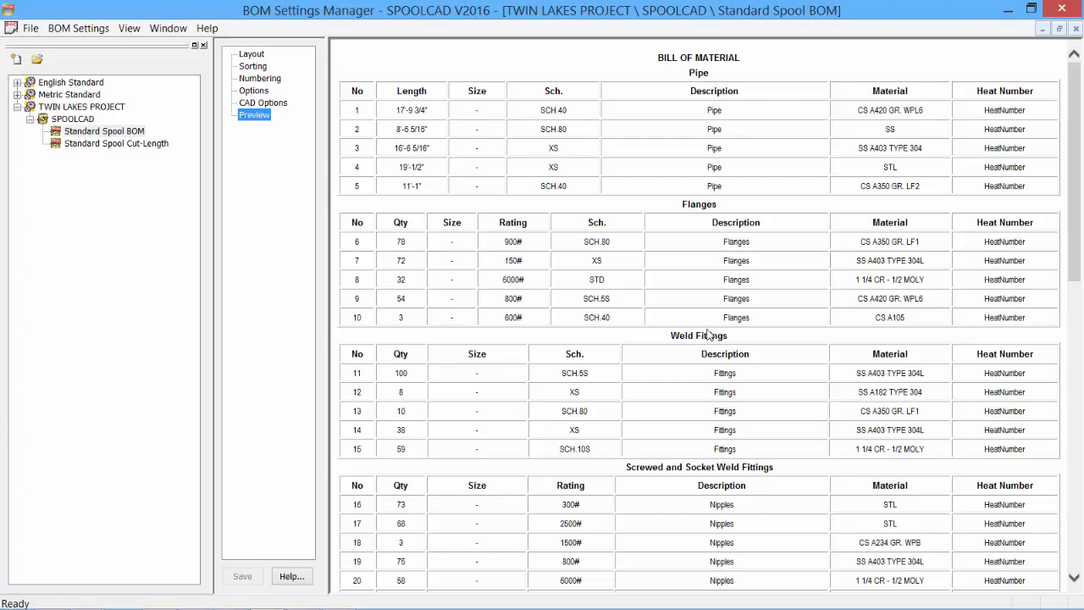
left_click(1006, 12)
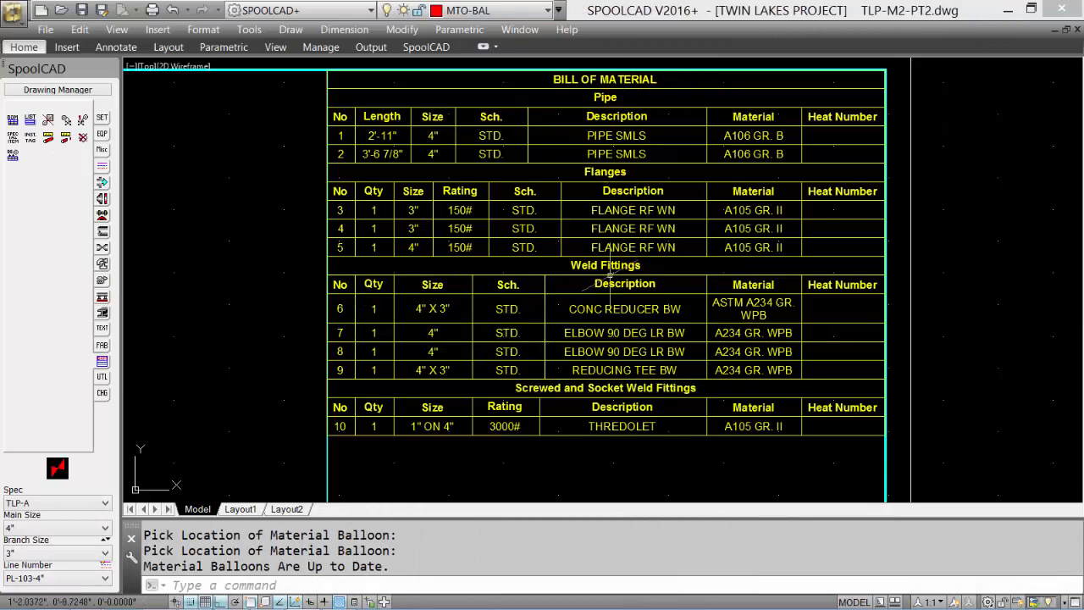
Step: Export the Standard Spool BOM as a web page with identical fittings listed individually, saved as BOM - Standard Spool BOM.htm
middle_click(612, 269)
middle_click(611, 268)
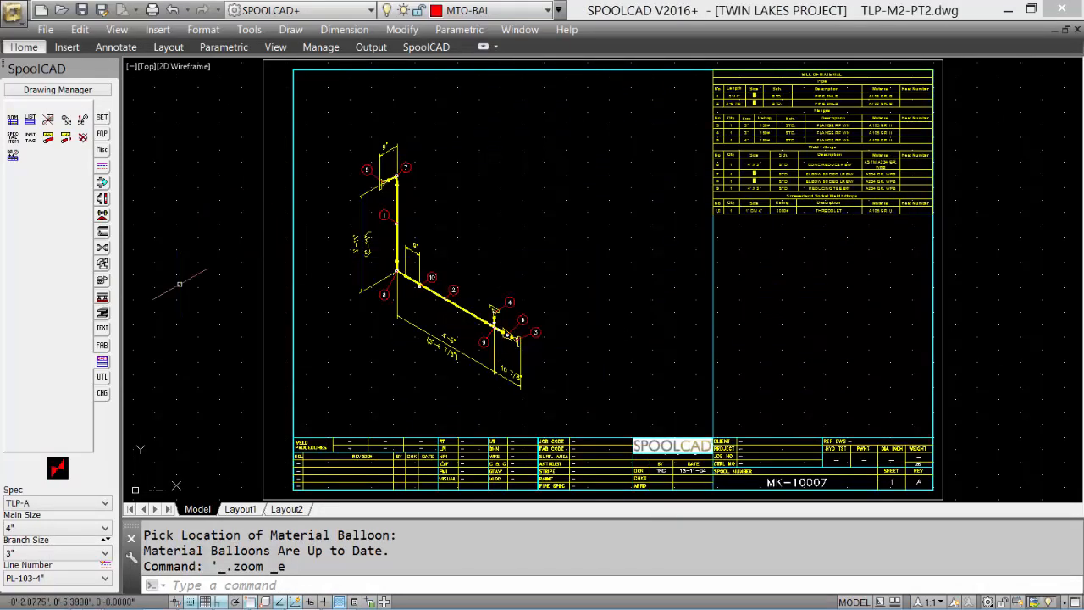
left_click(14, 119)
left_click(553, 423)
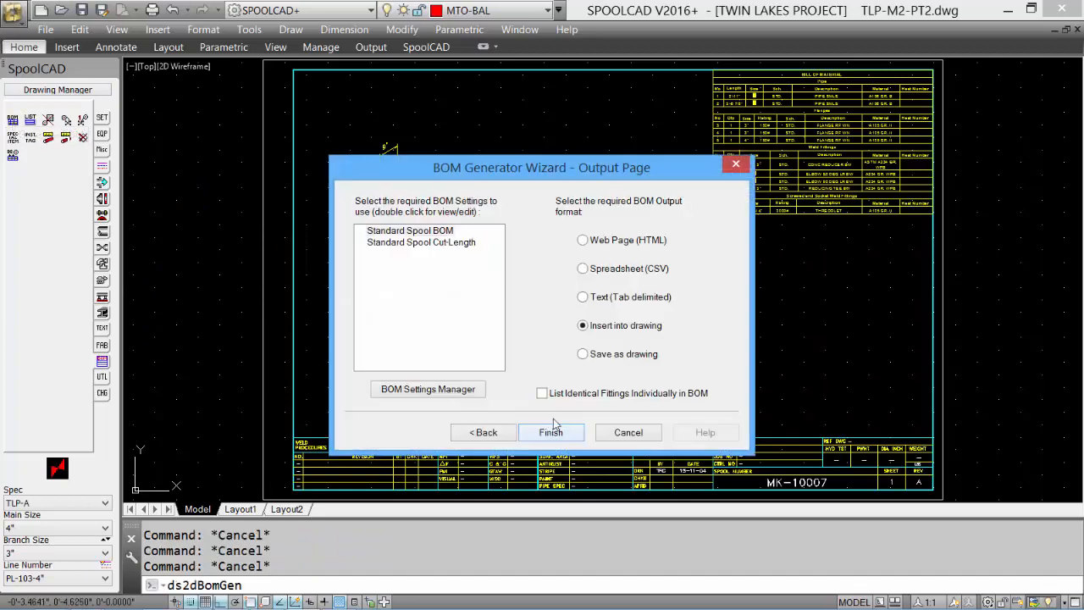
left_click(583, 240)
left_click(407, 231)
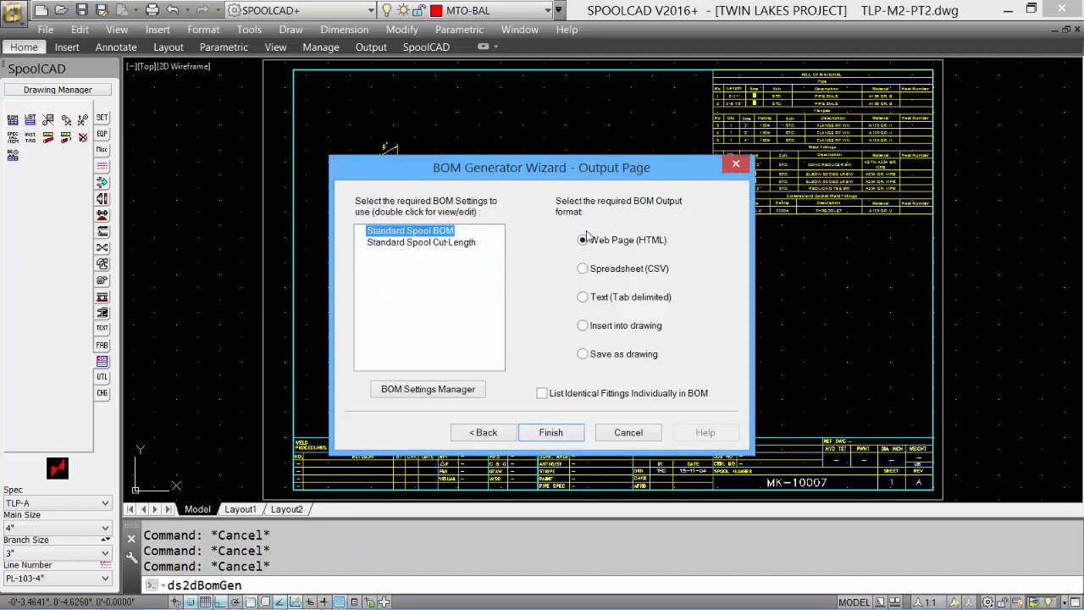
left_click(542, 393)
left_click(552, 433)
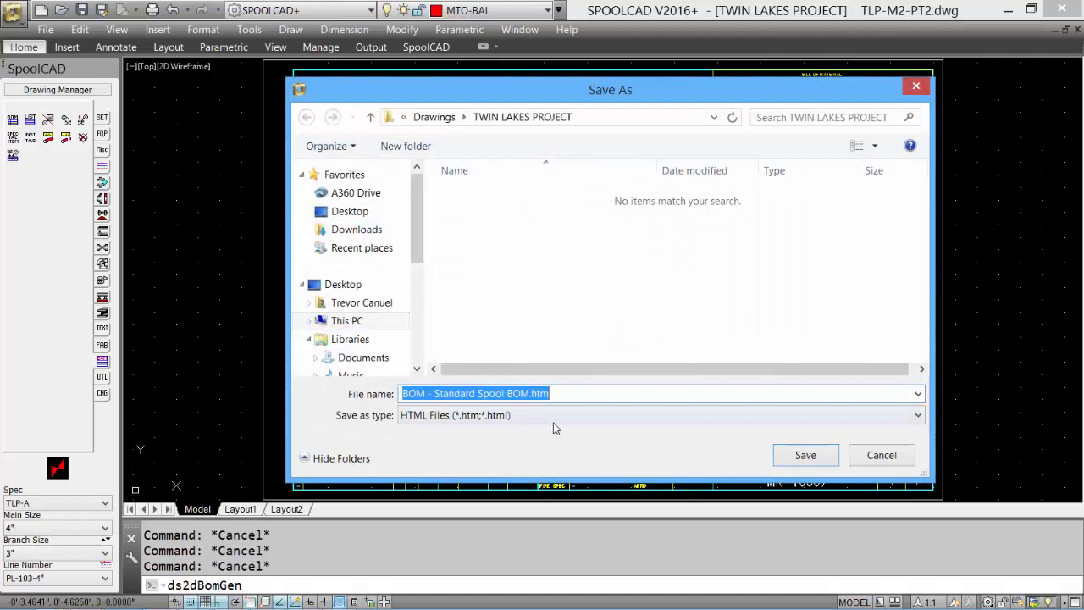
left_click(805, 455)
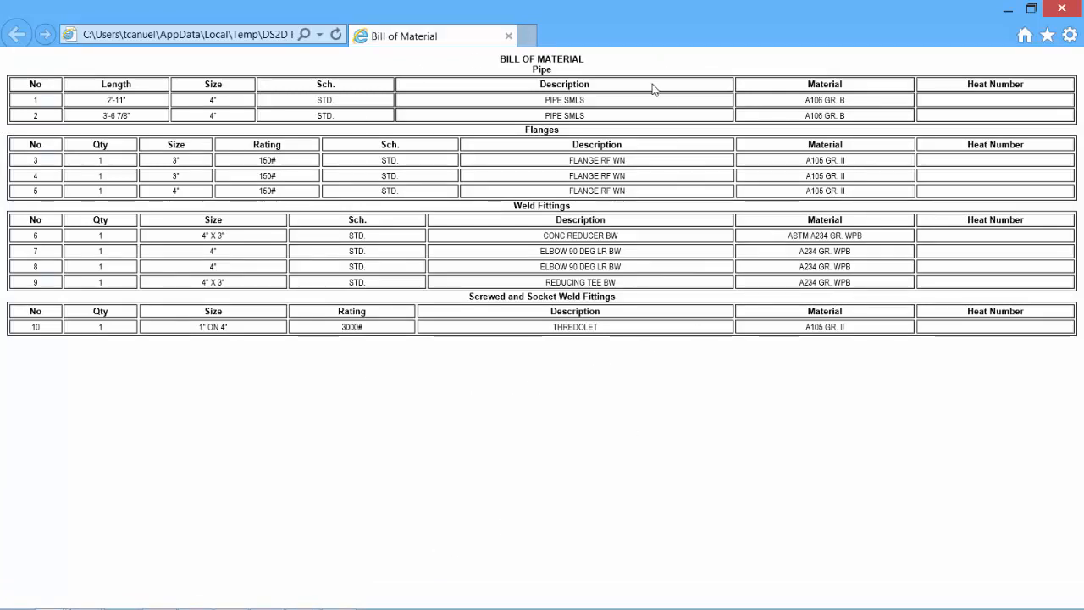
Step: Export the TLP-M2-PT2 drawing's Standard Spool BOM as a CSV spreadsheet, saved as BOM - Standard Spool BOM.csv
left_click(13, 122)
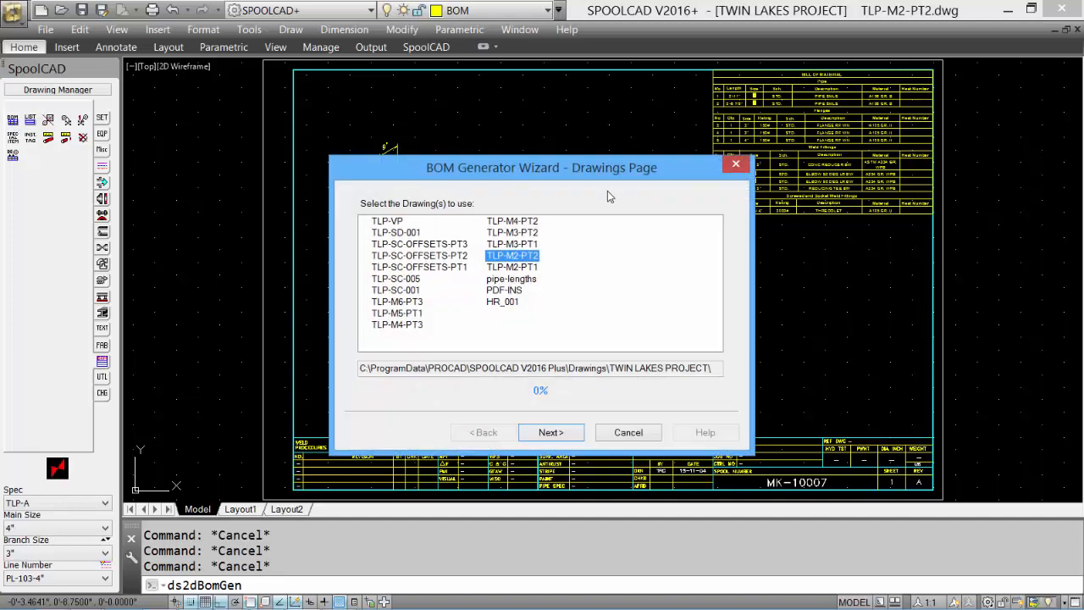
left_click(546, 424)
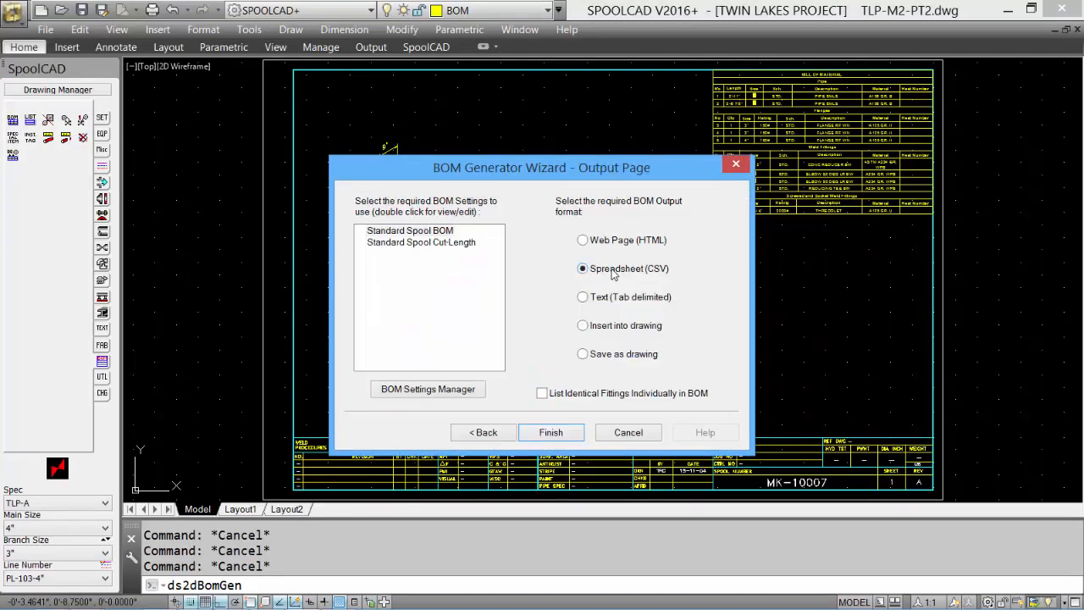
double_click(453, 231)
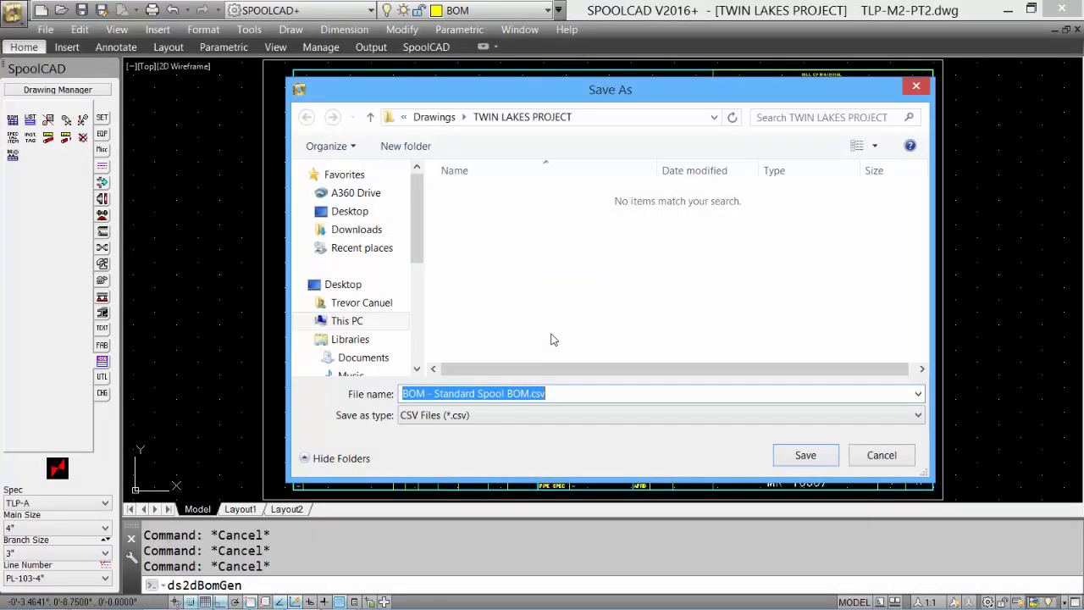
left_click(806, 385)
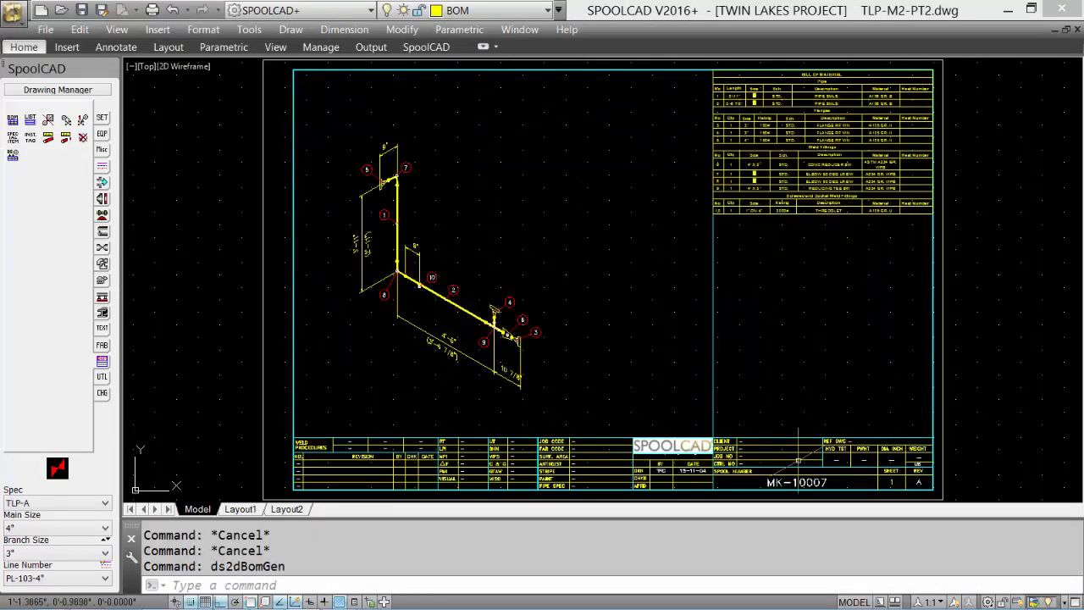
Step: Export the Standard Spool BOM as tab-delimited text with identical fittings listed individually, saved as BOM - Standard Spool BOM.txt
left_click(12, 119)
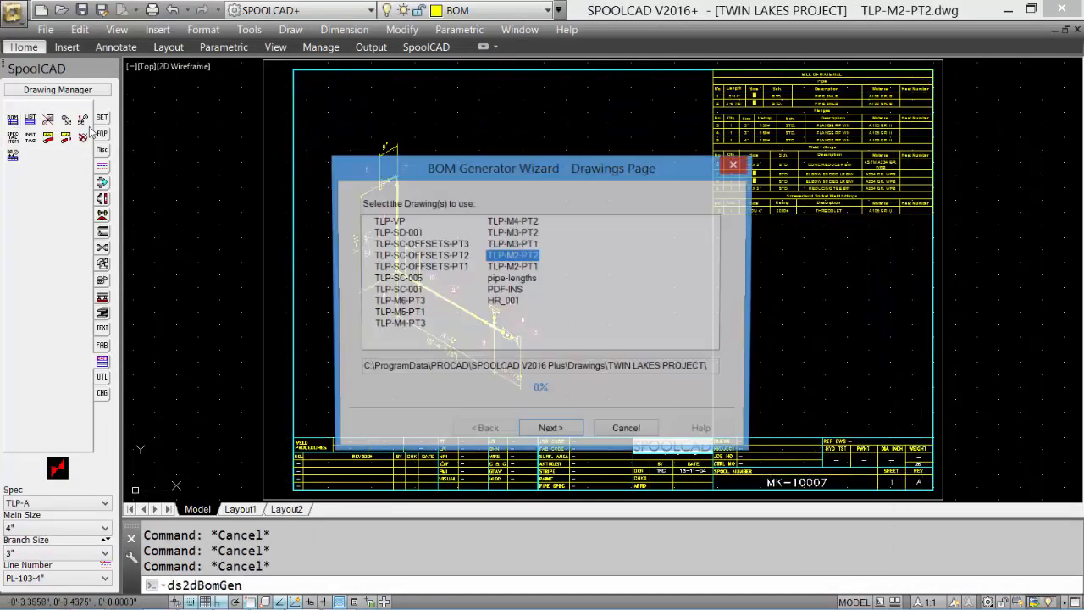
left_click(550, 428)
left_click(551, 431)
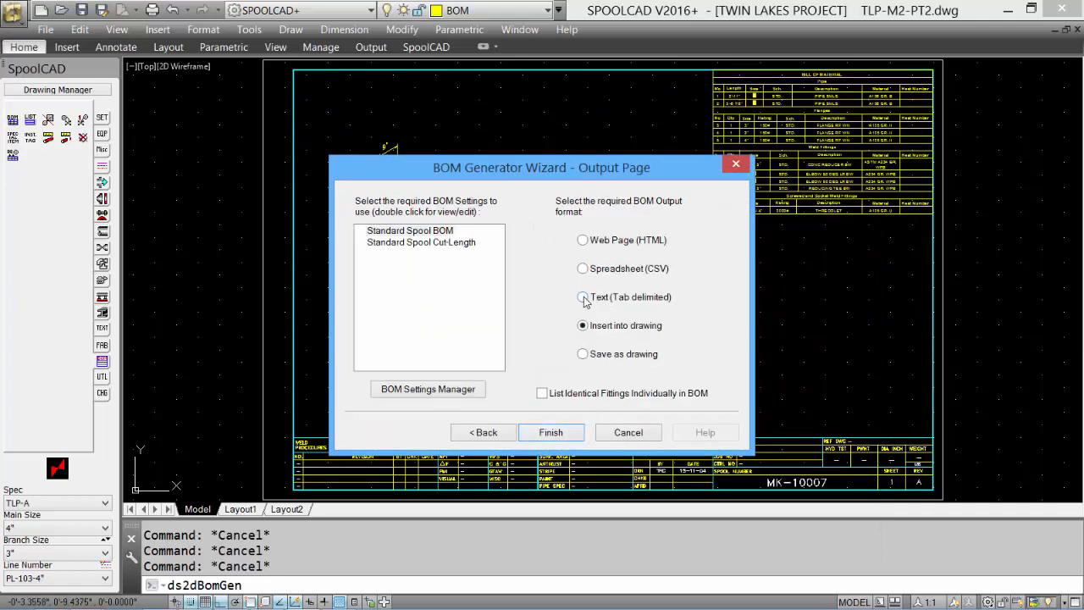
left_click(428, 234)
left_click(542, 393)
left_click(553, 433)
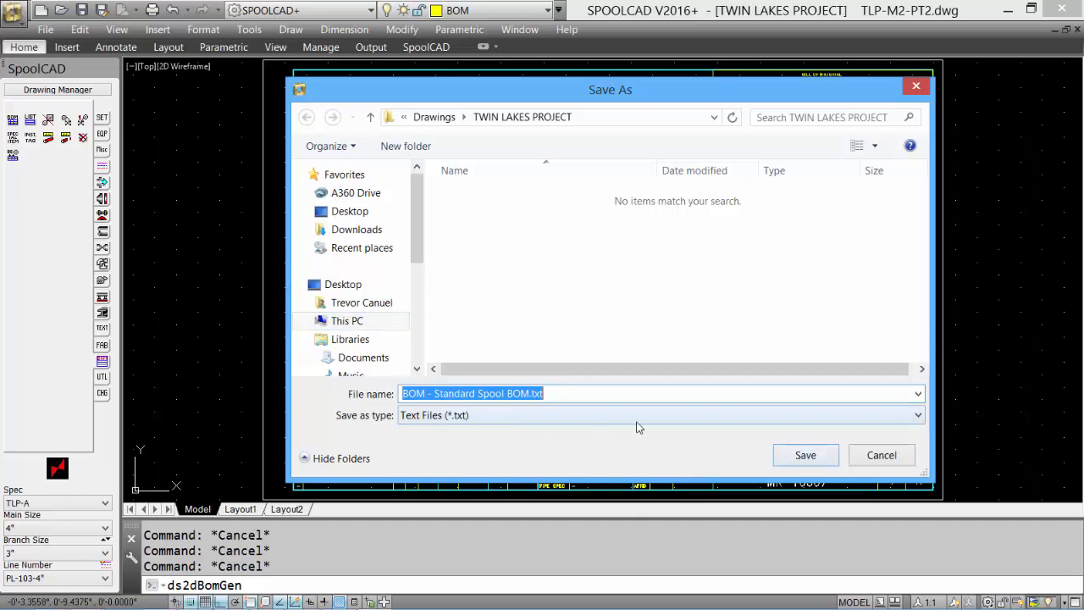
left_click(803, 455)
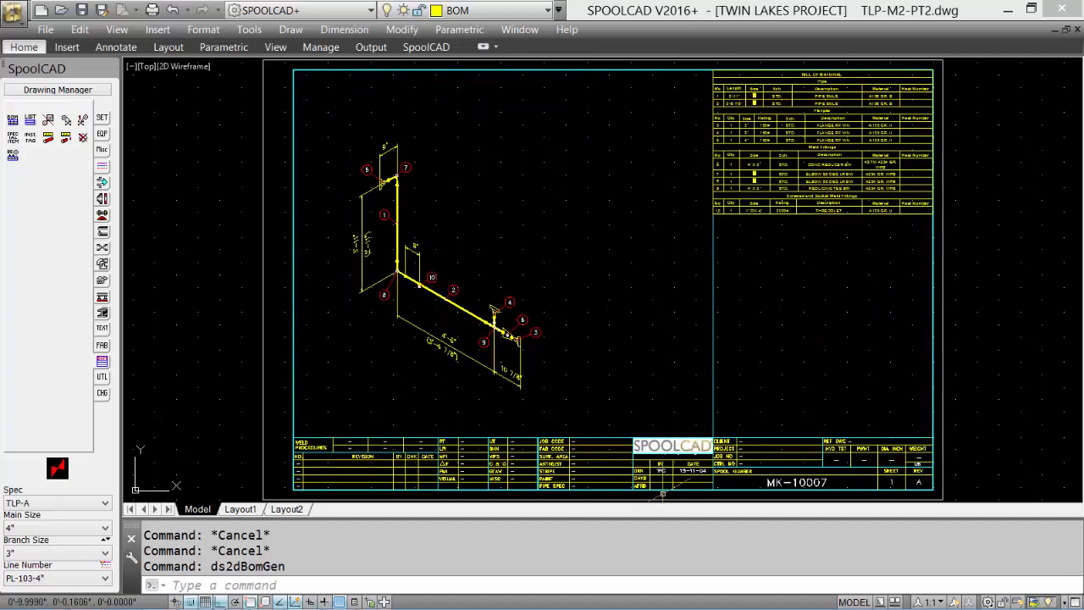
Step: Examine the exported text preview of the bill of material, then close it
left_click(379, 602)
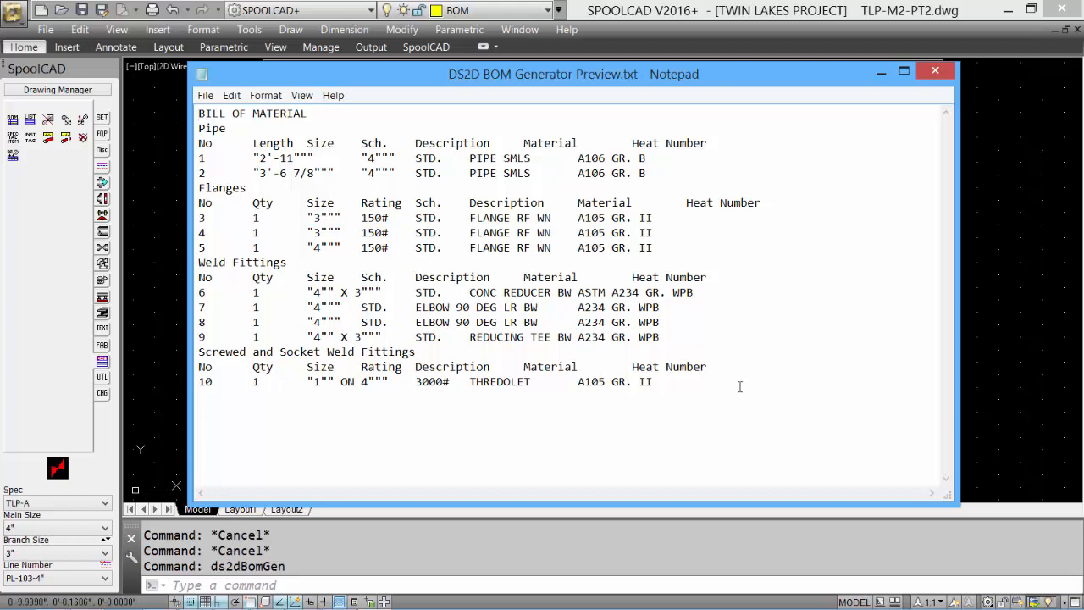
left_click(935, 71)
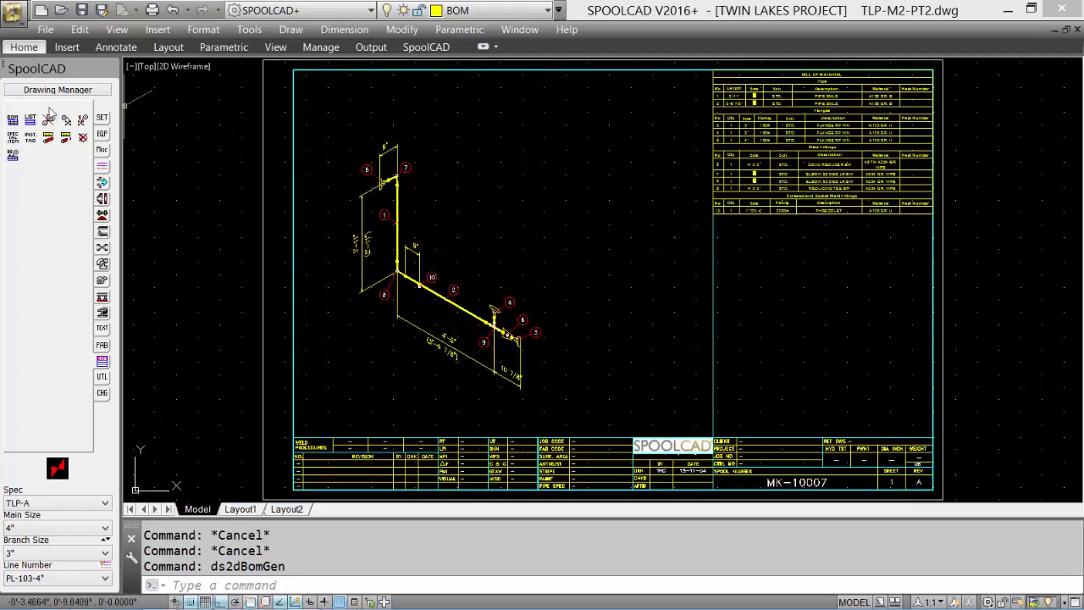
Step: Save the TLP-M2-PT2 drawing's Standard Spool BOM as a separate drawing, BOM - Standard Spool BOM.dwg, with identical fittings listed individually
left_click(13, 121)
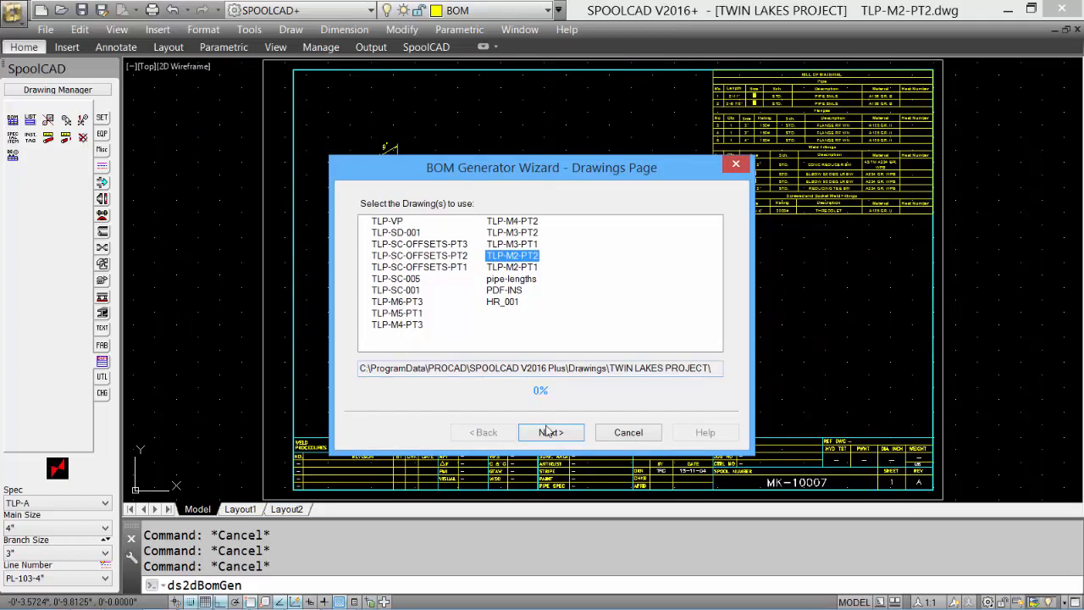
left_click(549, 431)
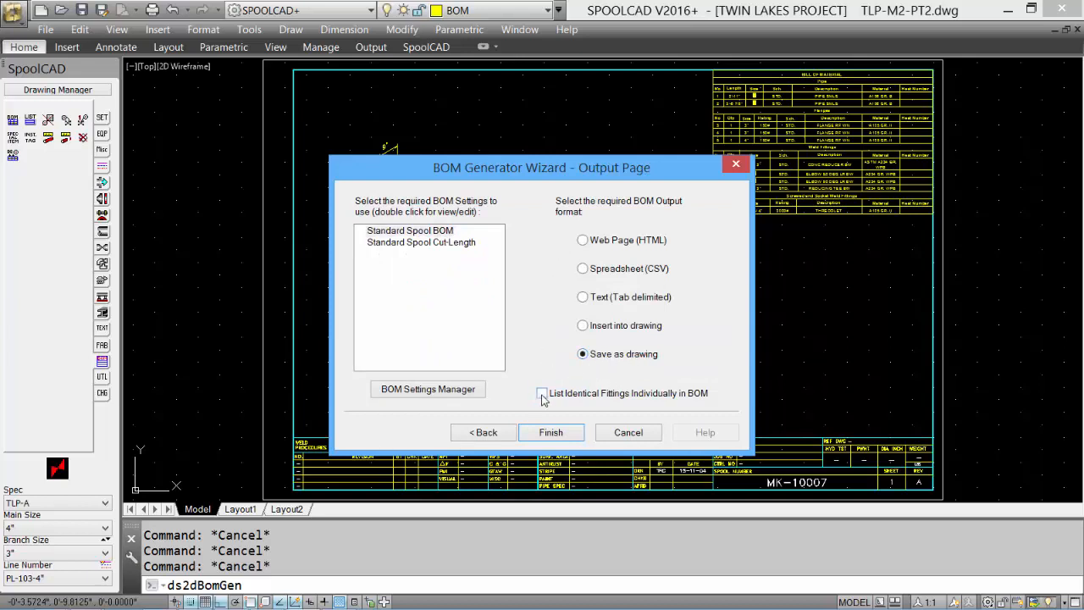
left_click(551, 434)
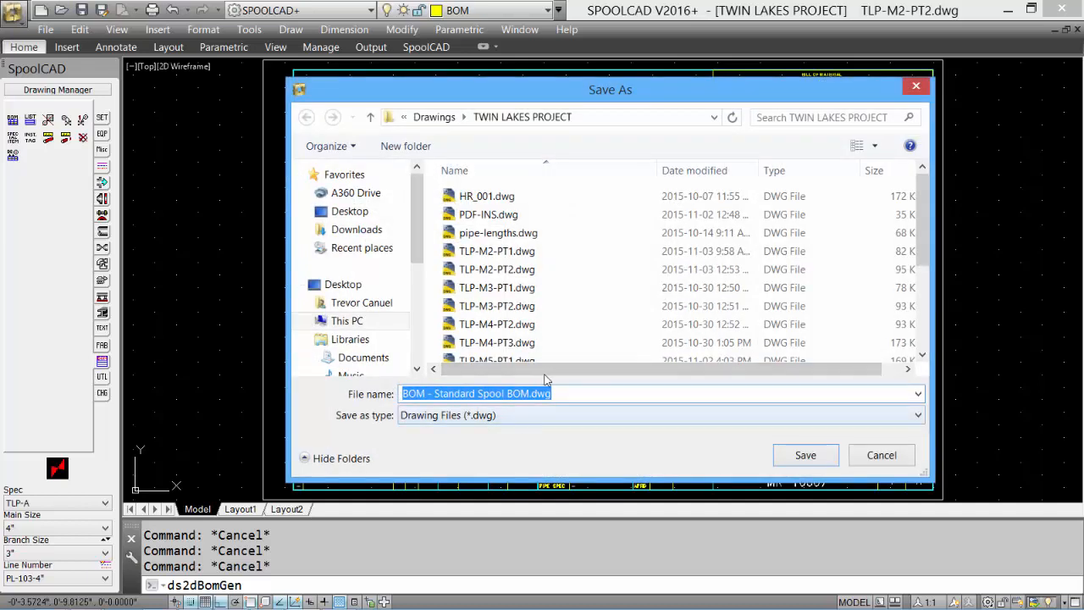
left_click(806, 457)
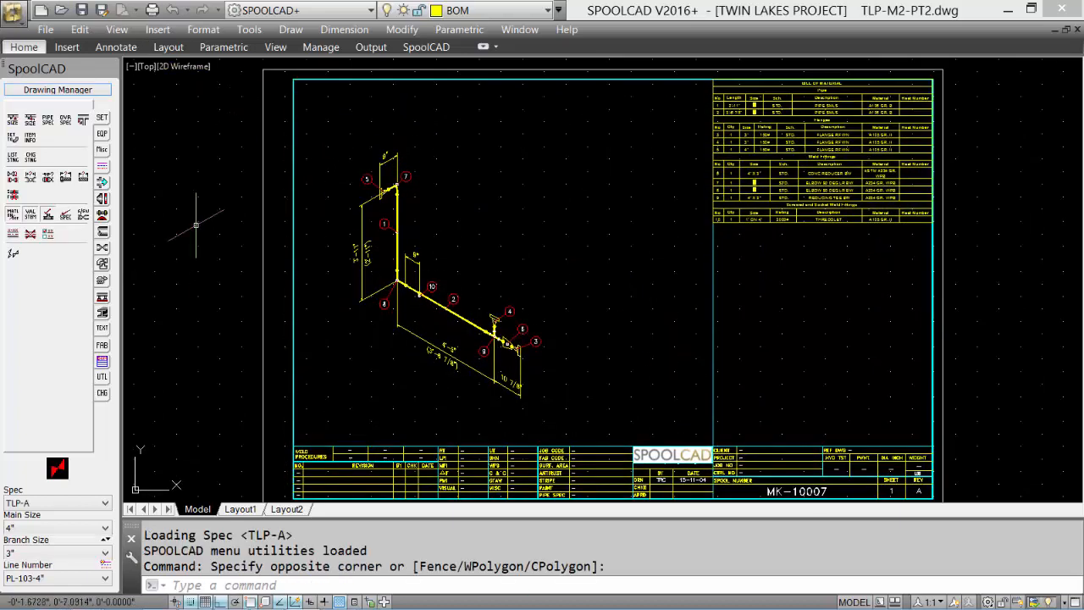
Step: Open the BOM - Standard Spool BOM drawing from the TWIN LAKES PROJECT, review its material table and close it
left_click(77, 90)
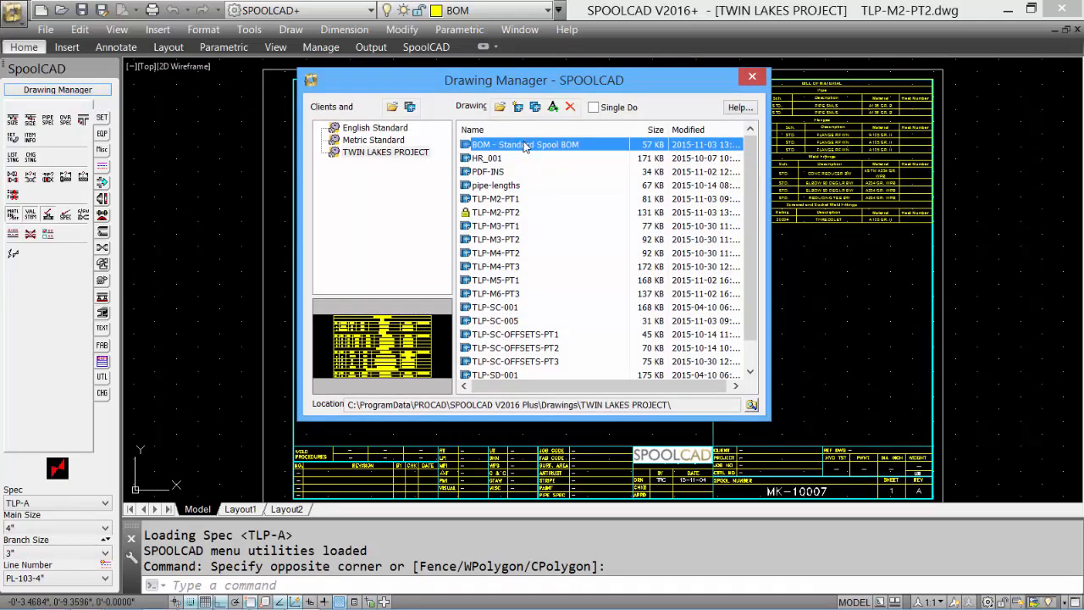
double_click(525, 146)
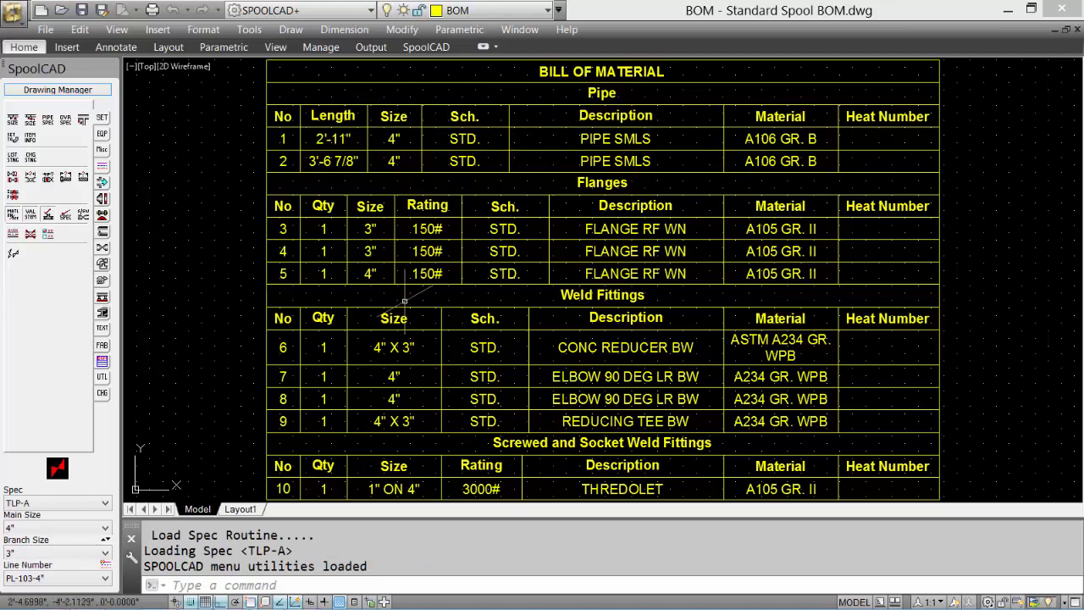
left_click(46, 31)
left_click(101, 85)
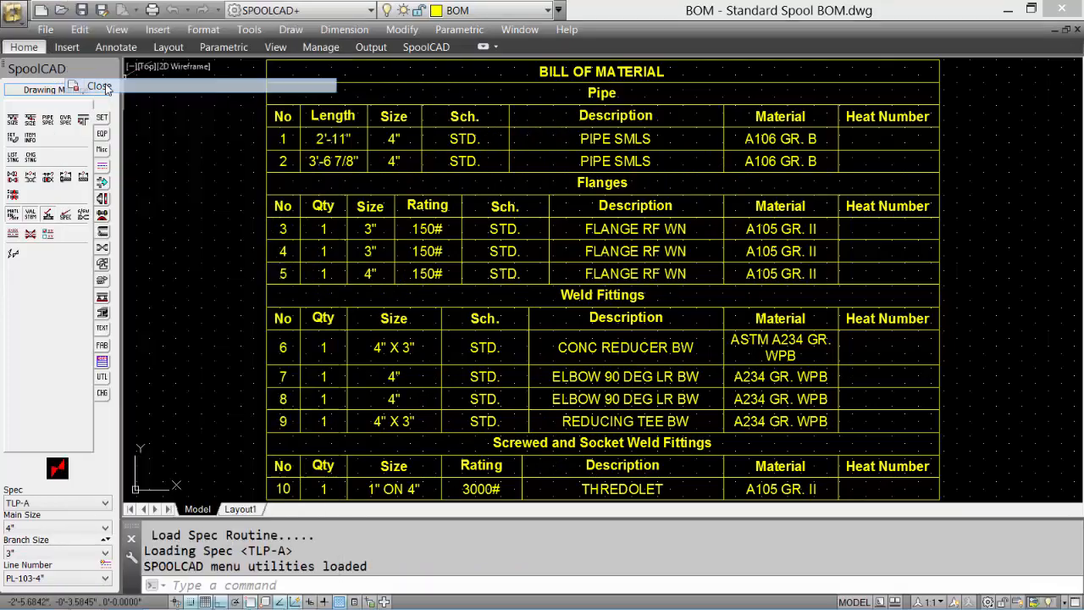
left_click(592, 359)
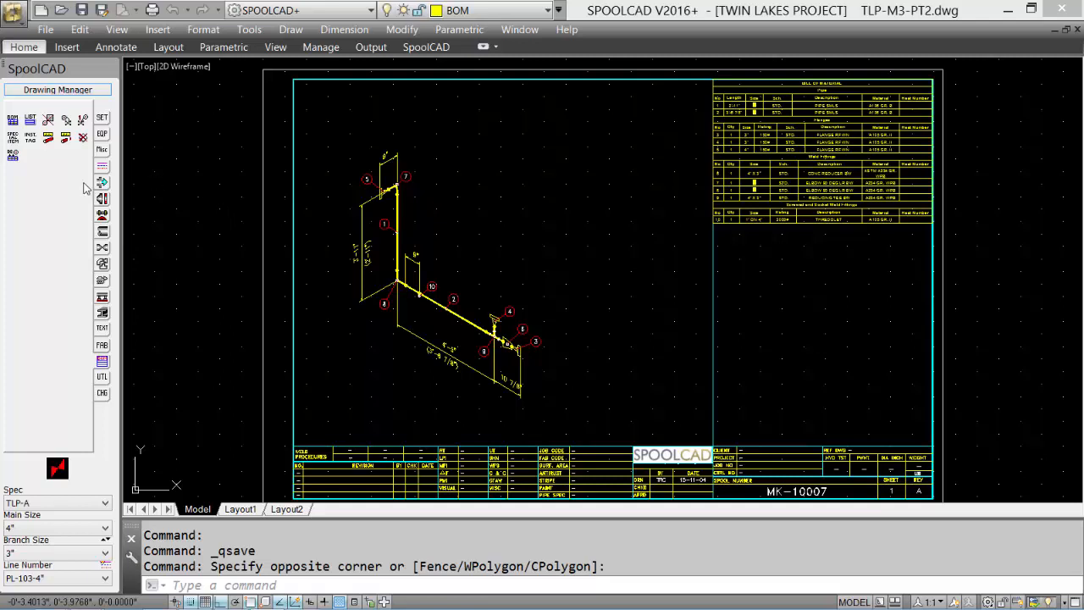
Step: Remove the bill of material and all material balloons from the TLP-M3-PT2 drawing
left_click(48, 120)
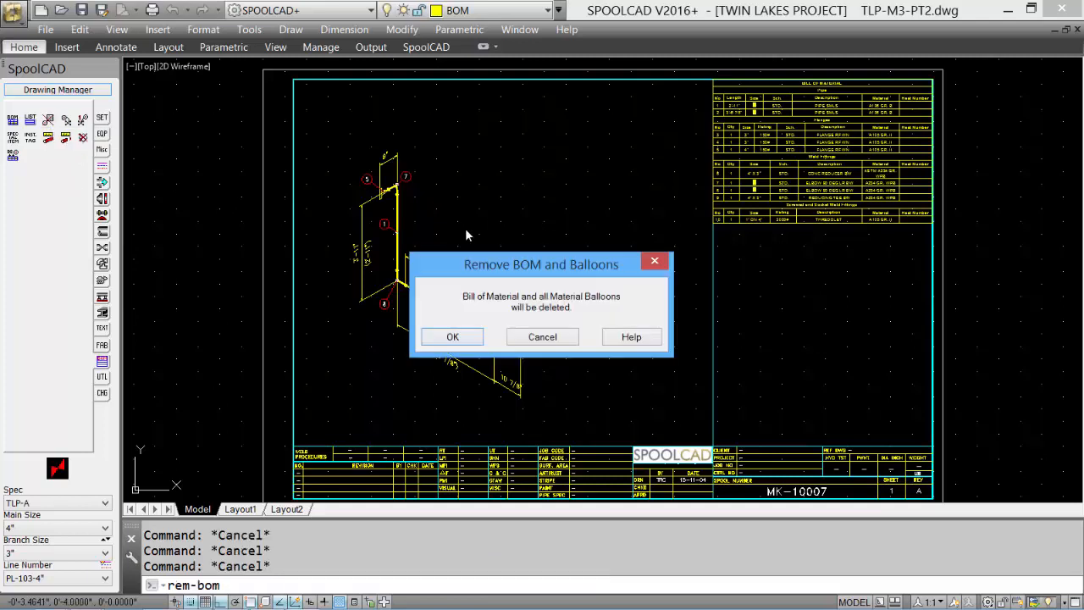
left_click(441, 339)
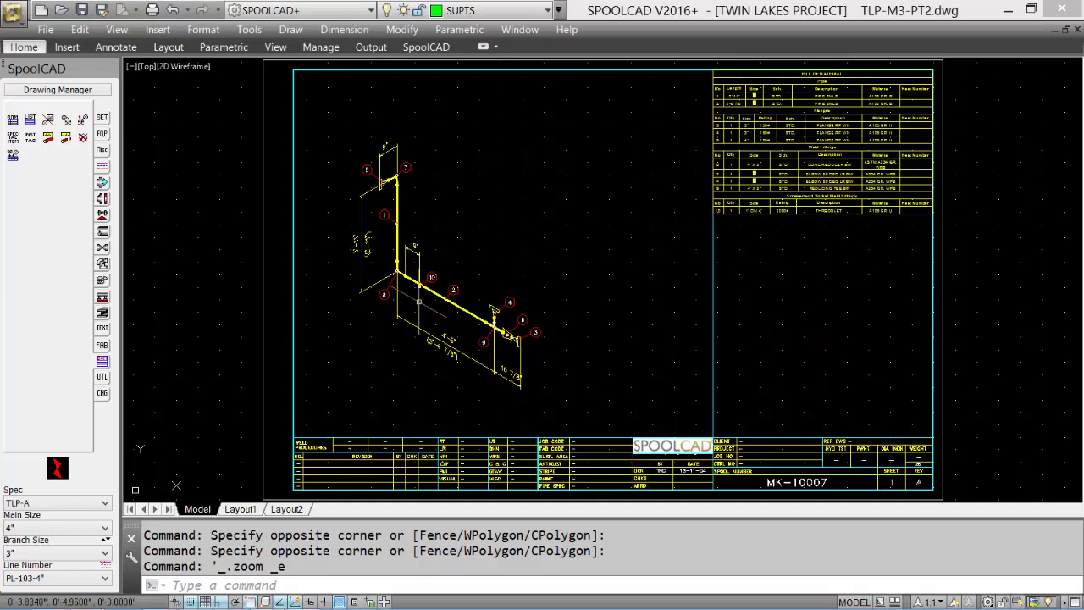
Step: Set the main size to 1" and add a pipe nipple threaded both ends, running down from the thredolet at balloon 10
scroll(419, 295, "up", 6)
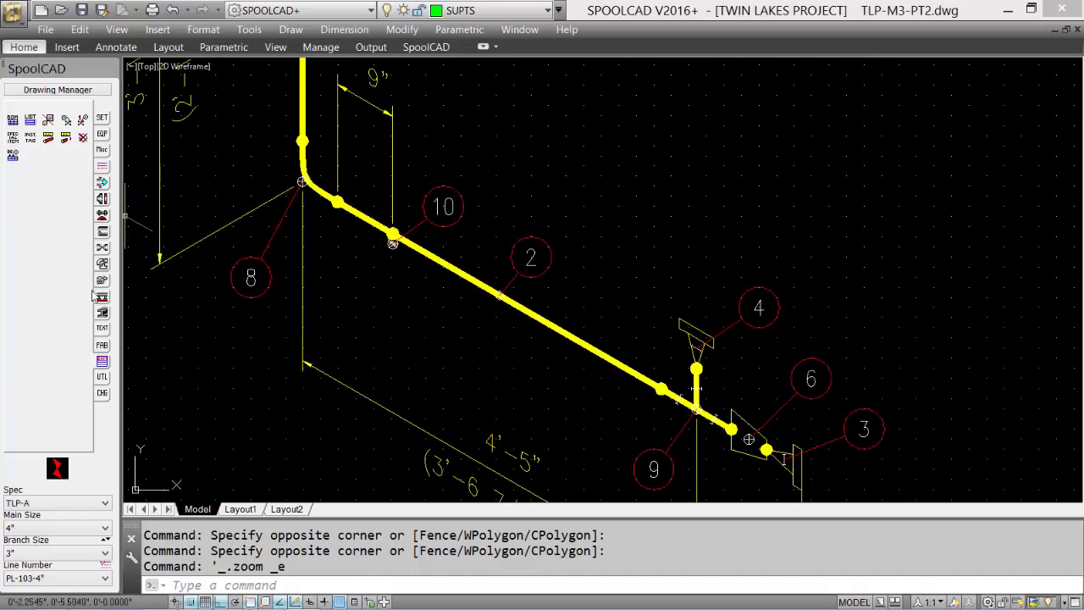
left_click(40, 529)
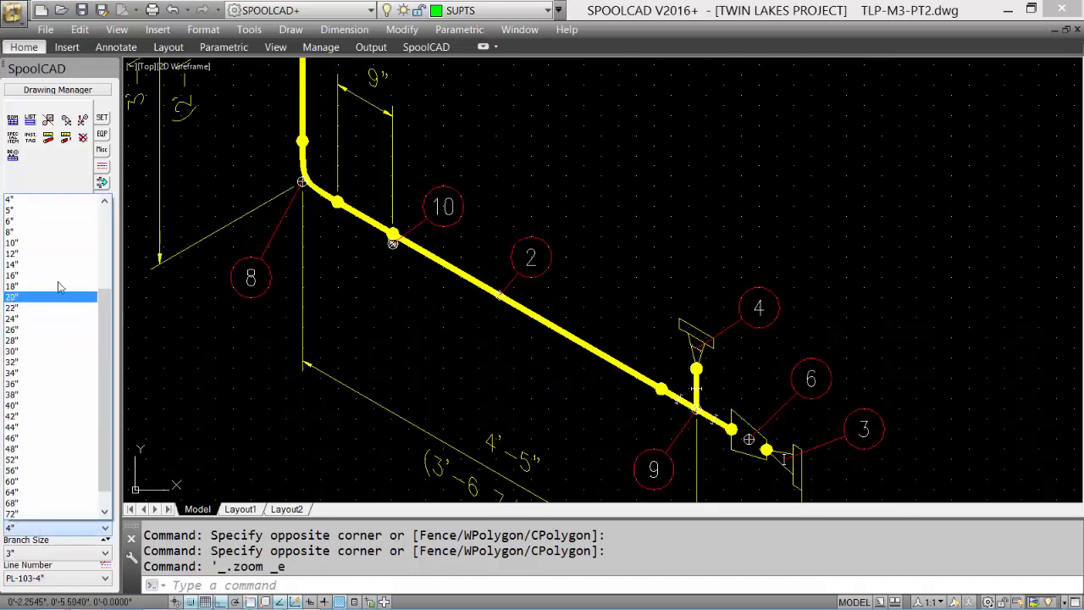
scroll(56, 229, "up", 2)
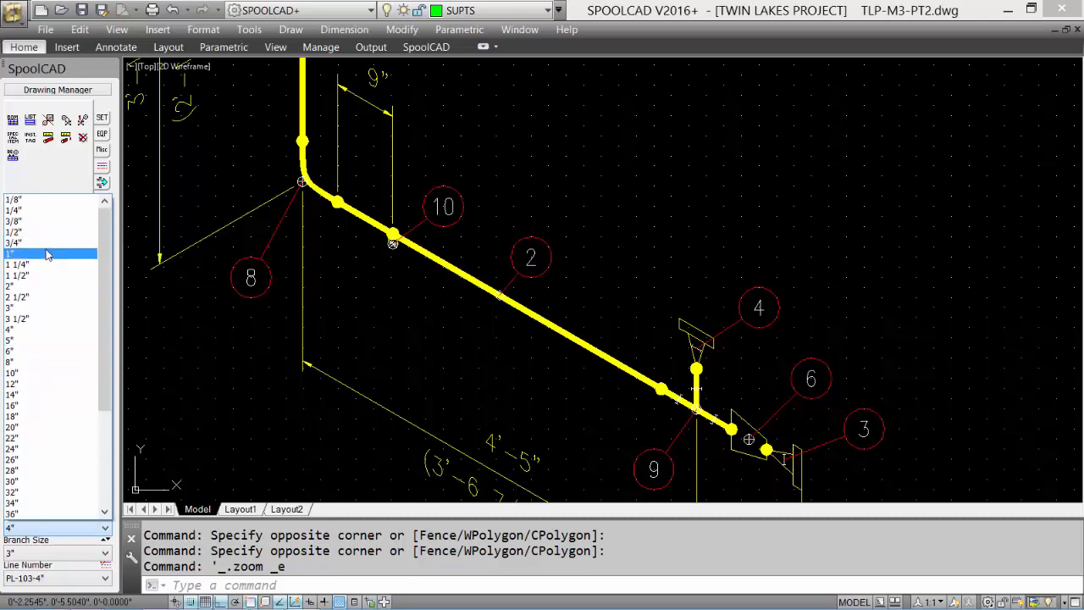
left_click(51, 253)
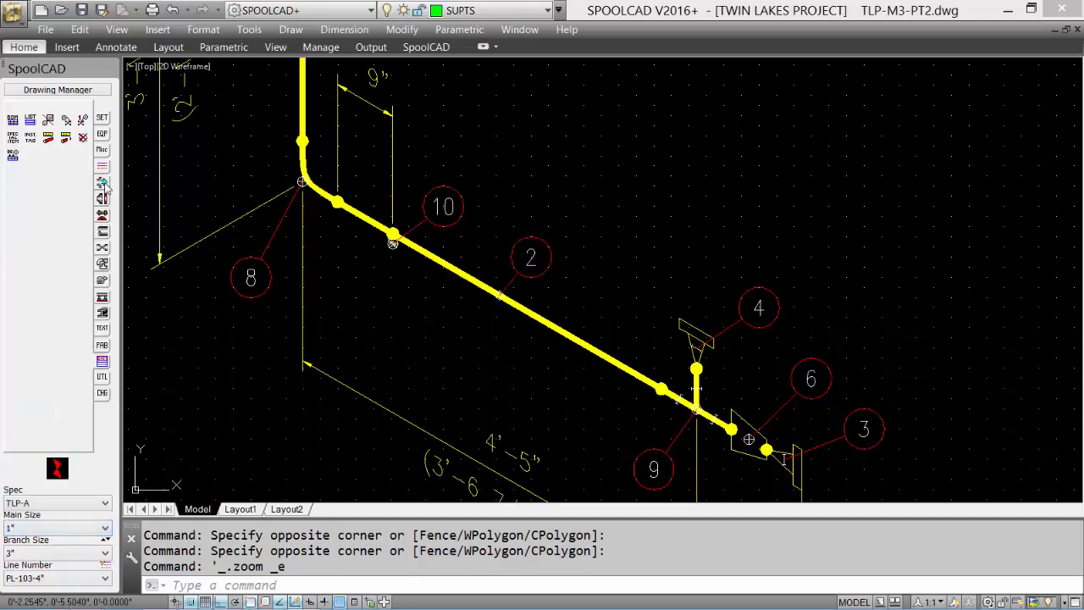
left_click(103, 246)
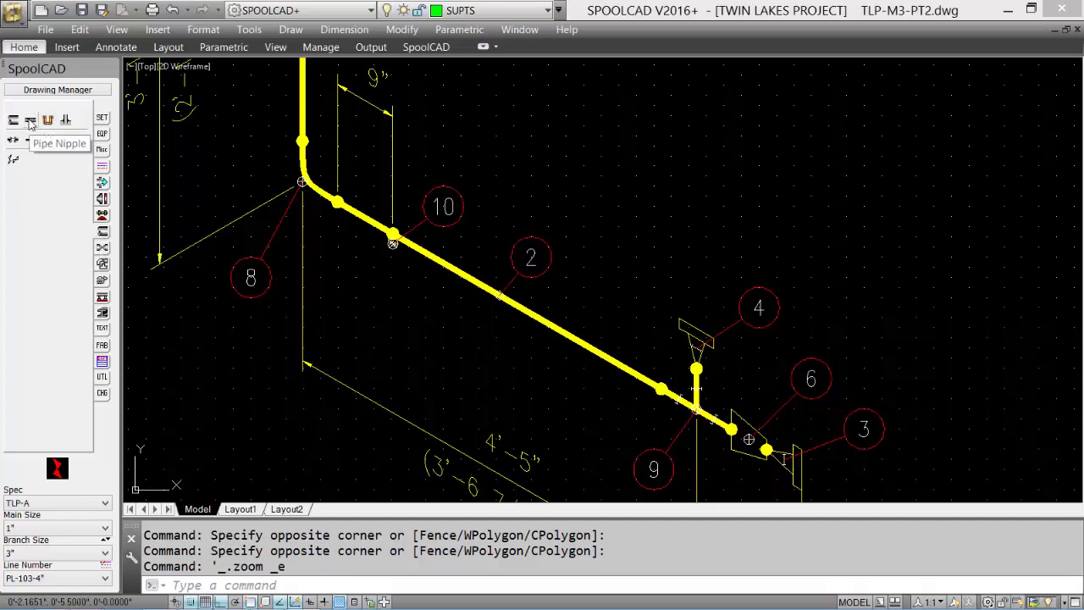
left_click(31, 121)
right_click(642, 209, "shift")
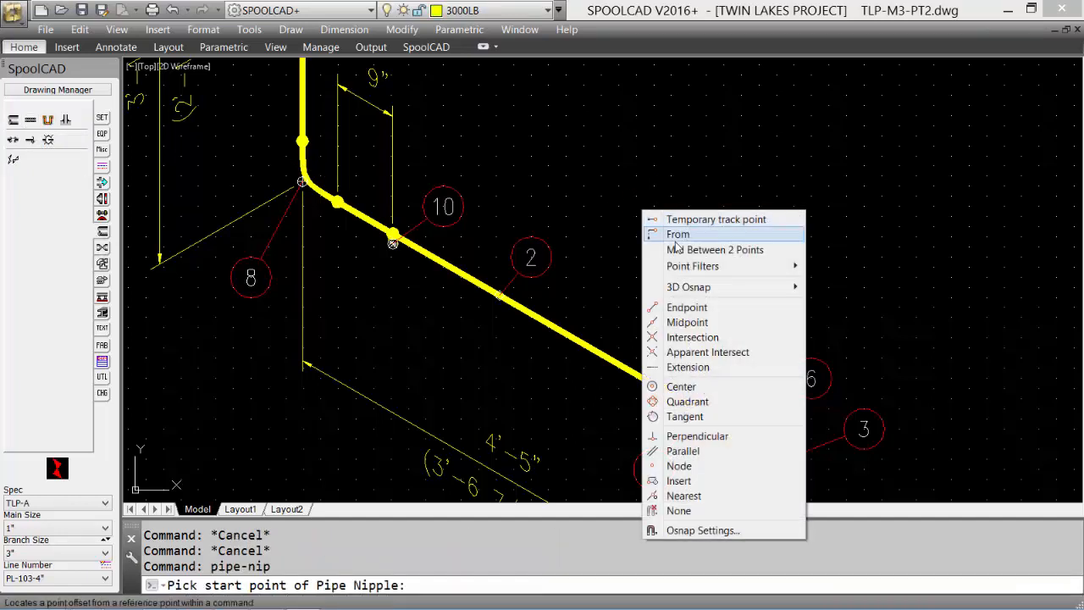
left_click(682, 315)
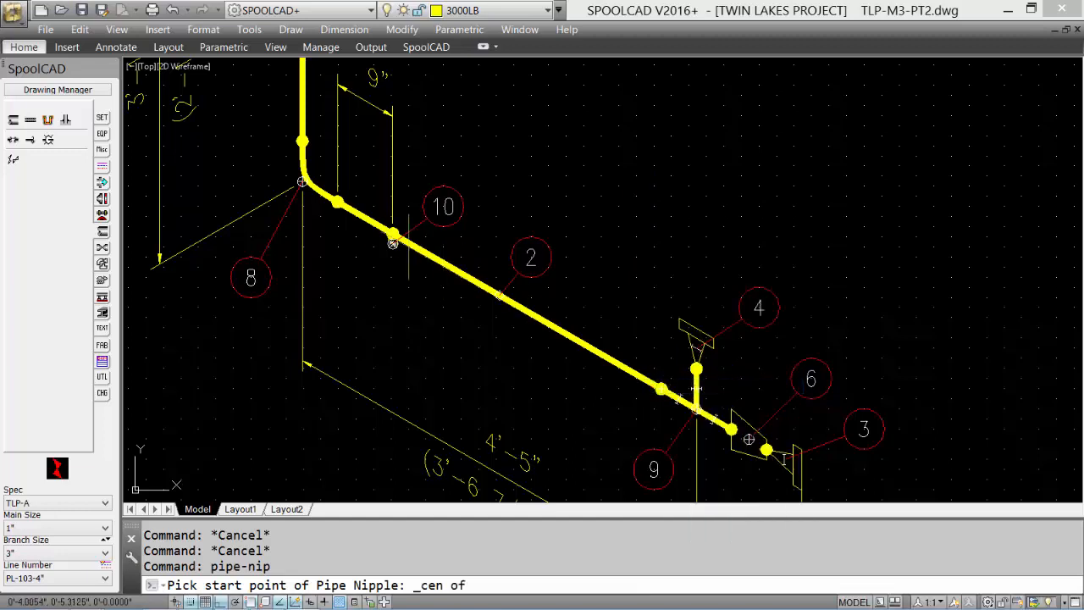
key("F9")
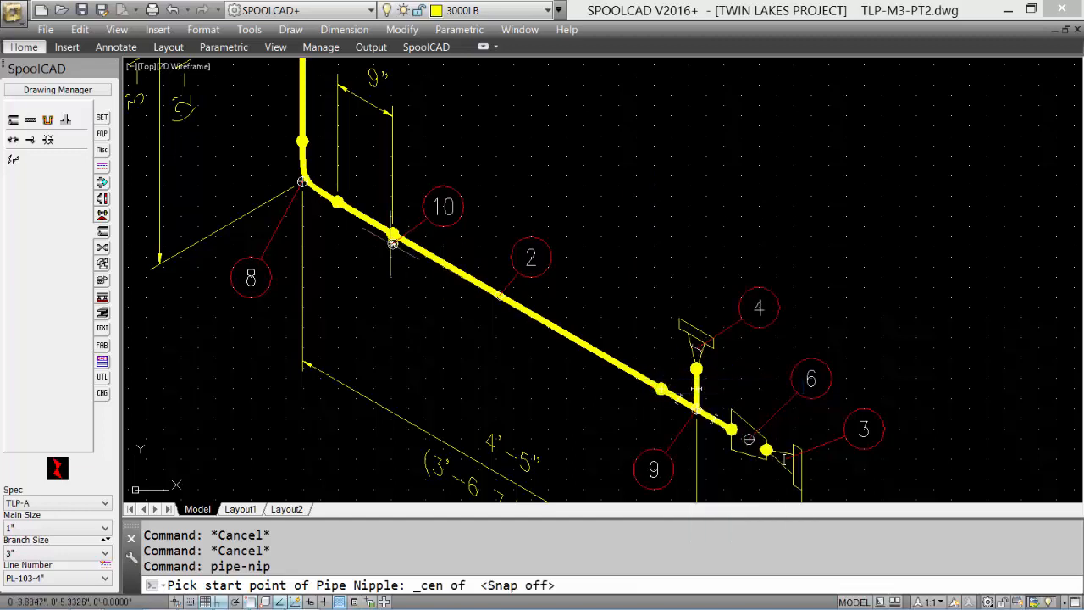
left_click(393, 243)
left_click(397, 330)
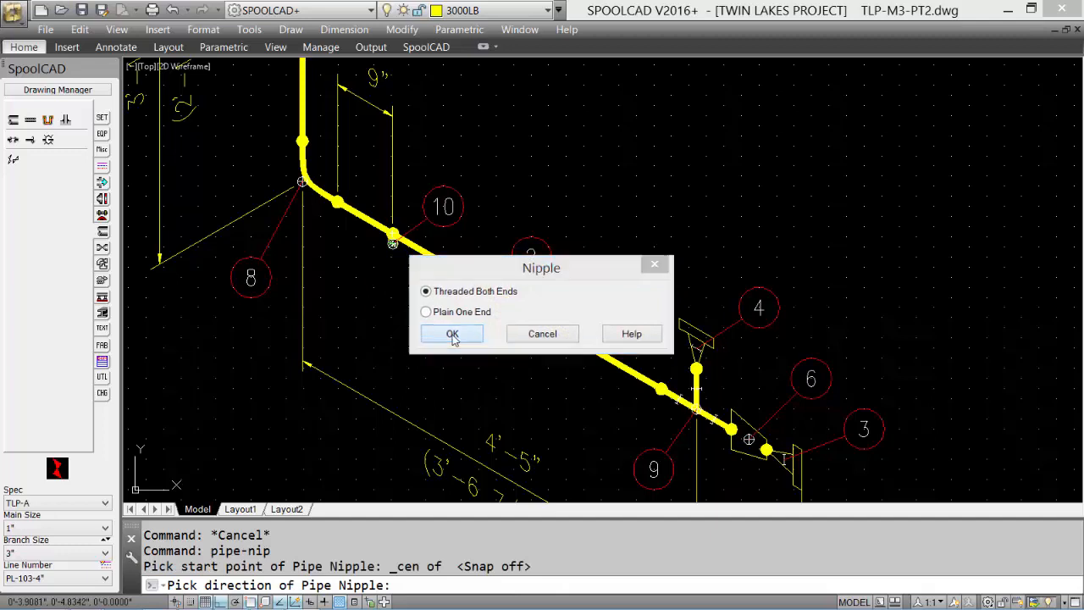
left_click(453, 334)
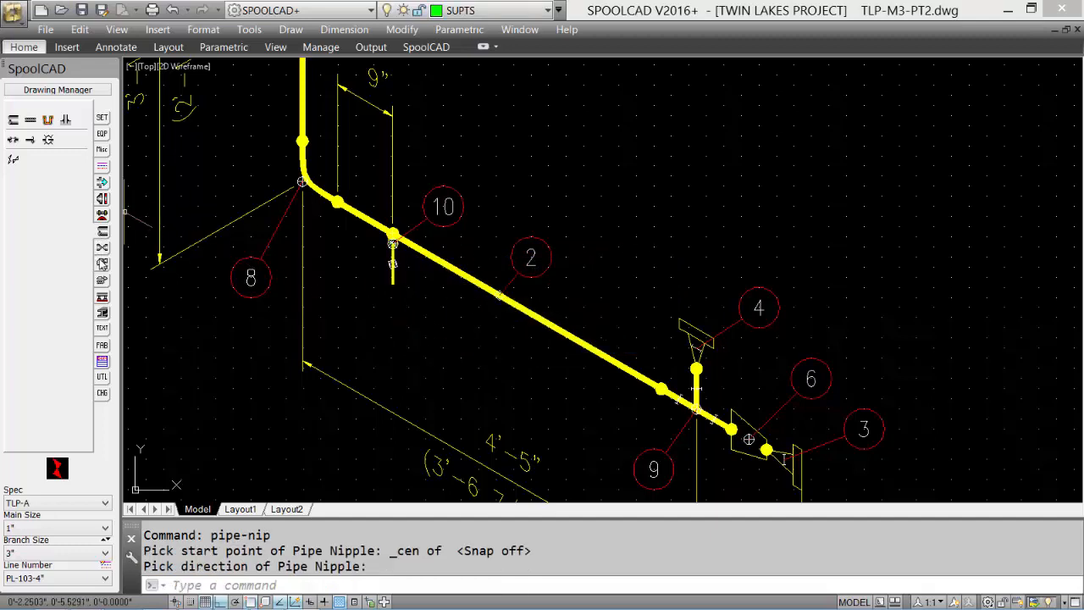
Step: Insert a 1" ball valve at the lower end of the new nipple, pointing downward
left_click(102, 248)
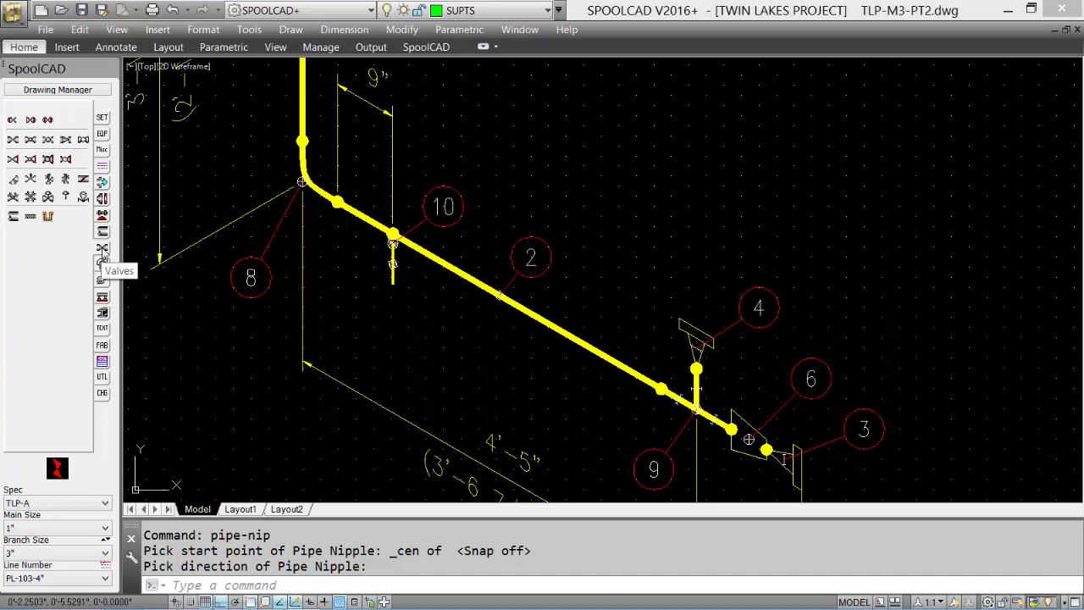
left_click(48, 141)
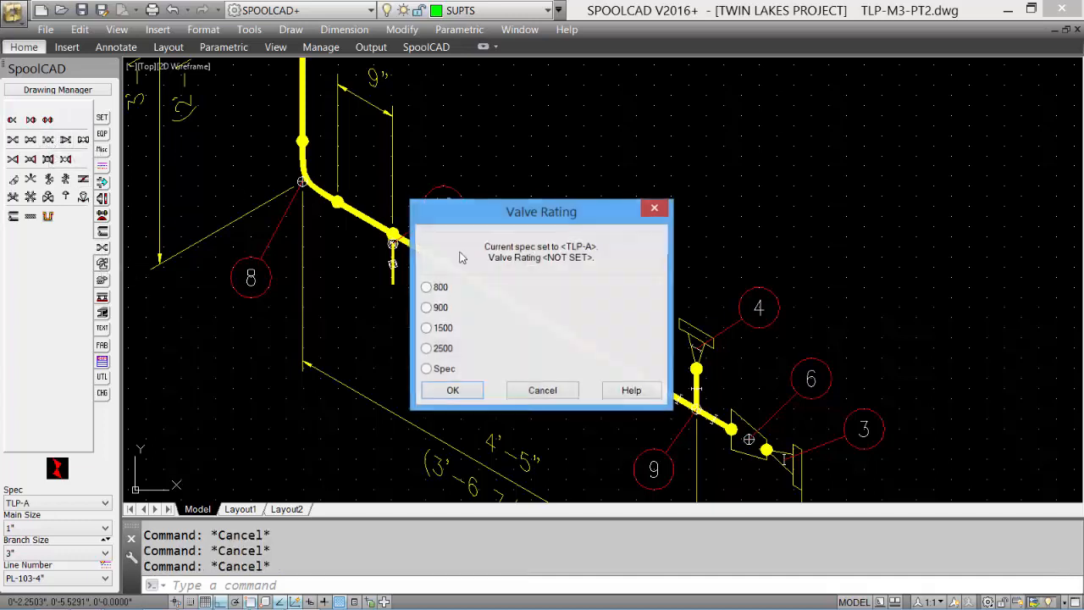
left_click(449, 390)
left_click(392, 284)
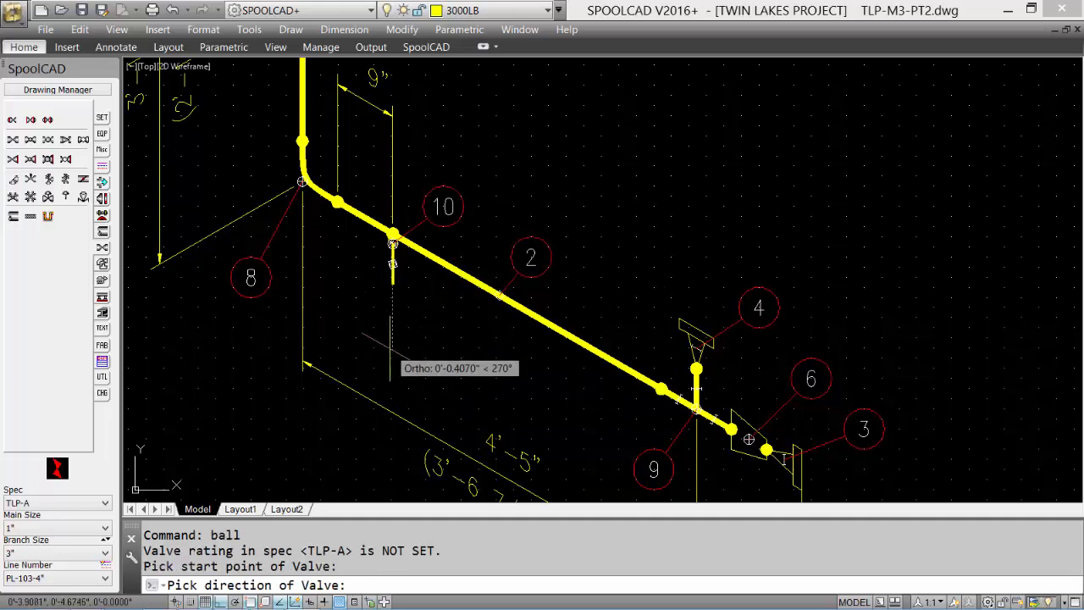
left_click(391, 354)
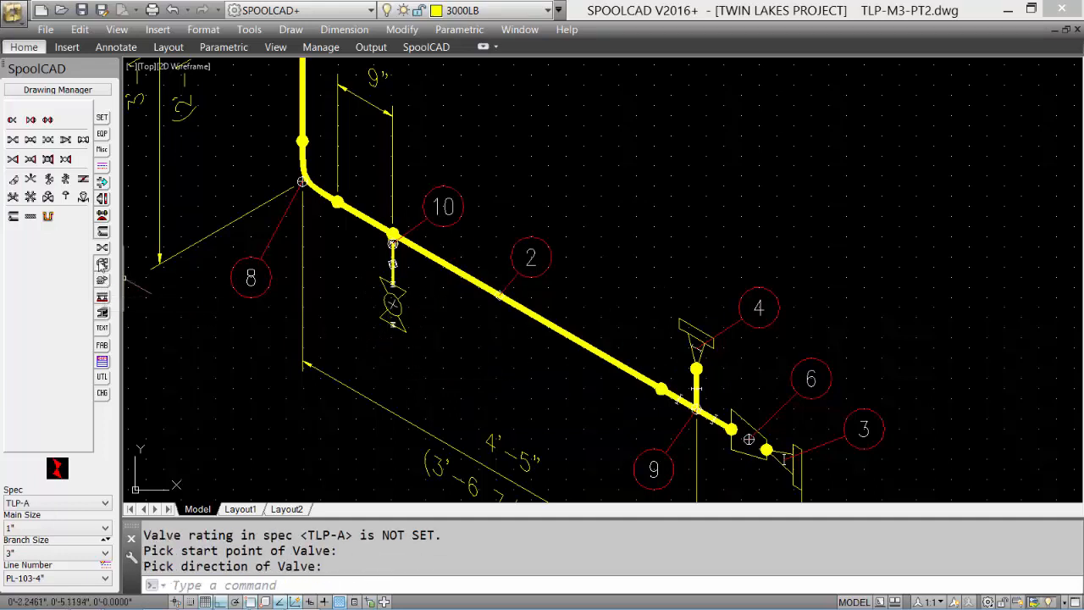
Step: Add a hex plug to the lower end of the ball valve, pointing downward
left_click(101, 265)
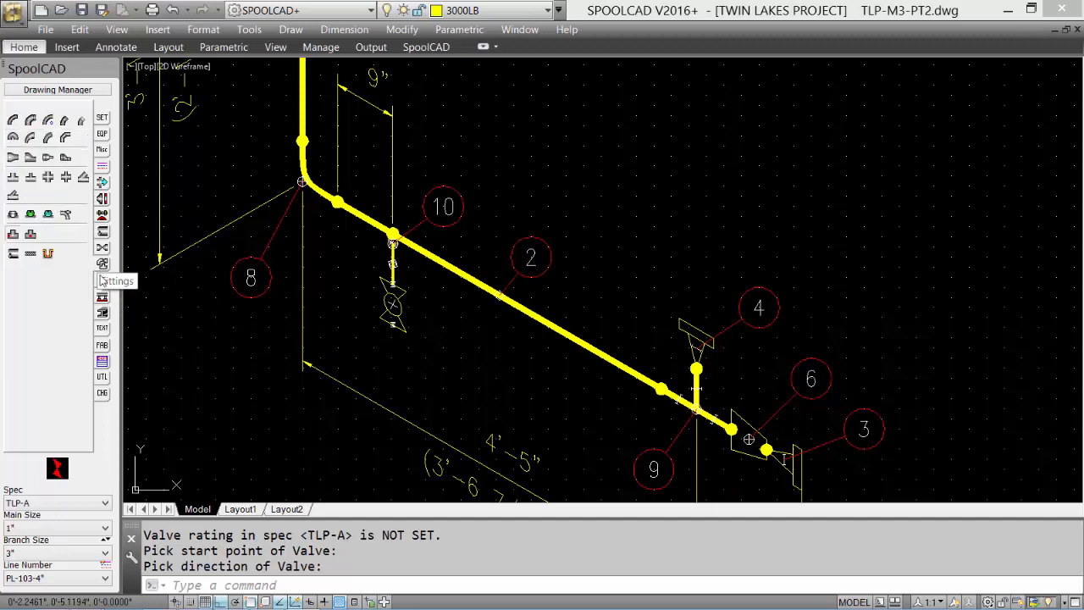
left_click(102, 279)
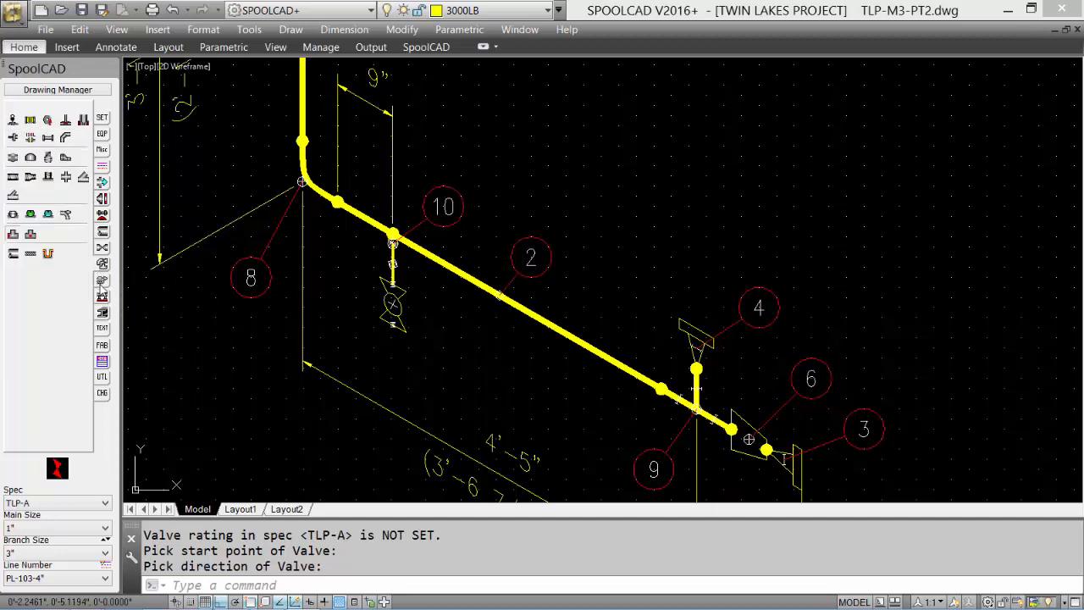
left_click(48, 176)
right_click(386, 277, "shift")
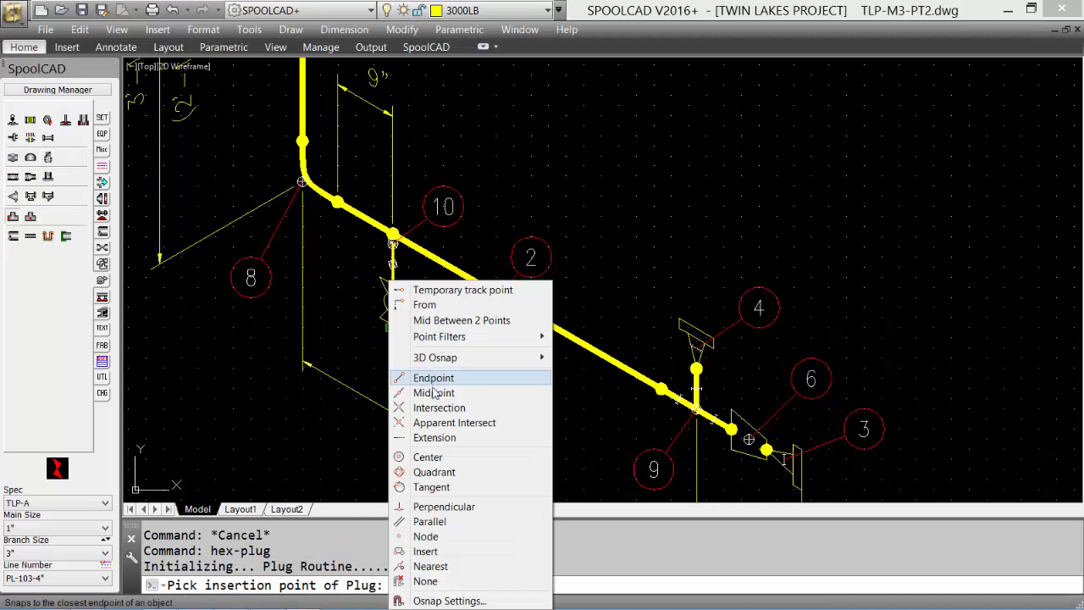
left_click(434, 376)
left_click(400, 353)
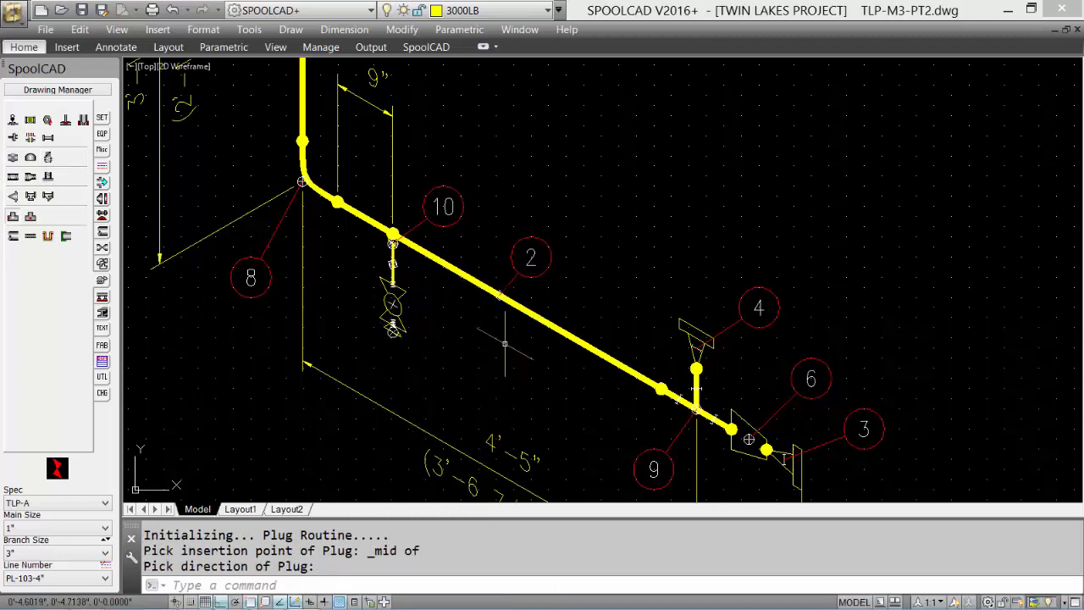
Step: Place pipe shoe PS-1 on the sloping pipe run between balloon 2 and the reducing tee at balloon 9
left_click(99, 284)
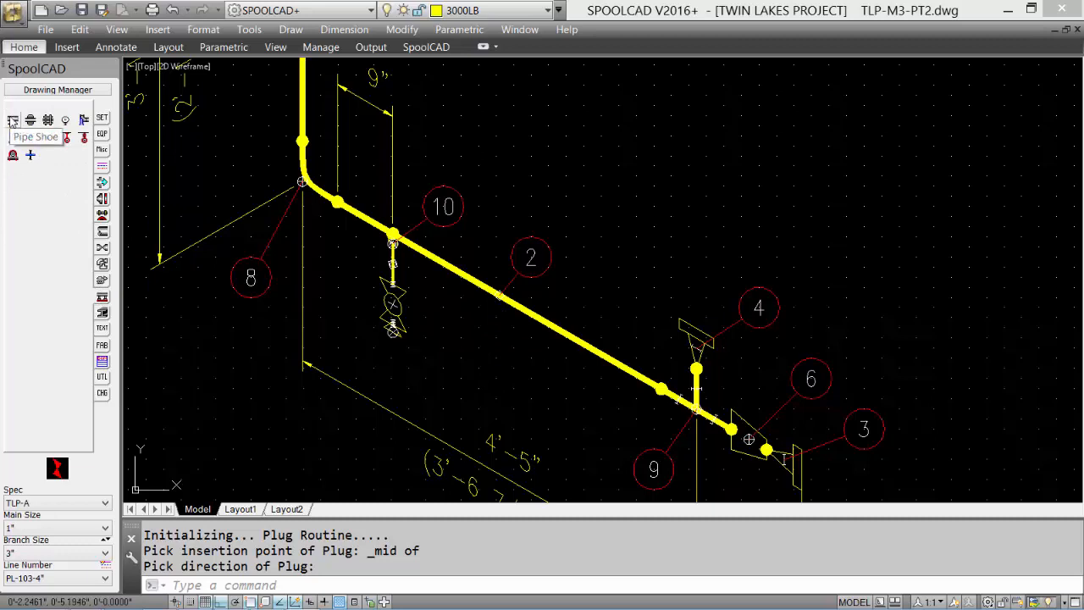
left_click(13, 121)
left_click(462, 267)
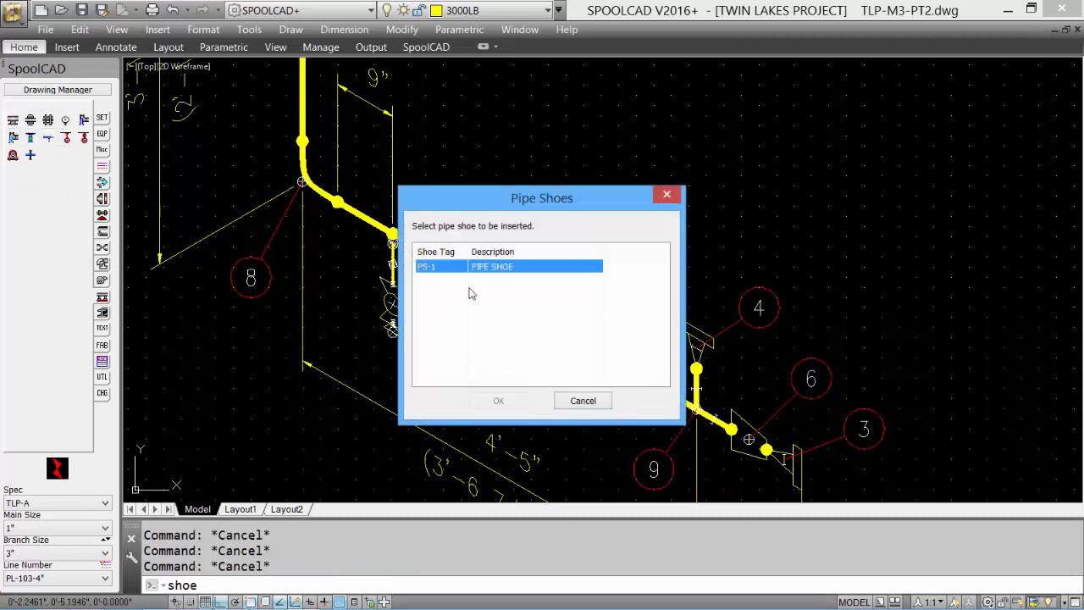
left_click(502, 402)
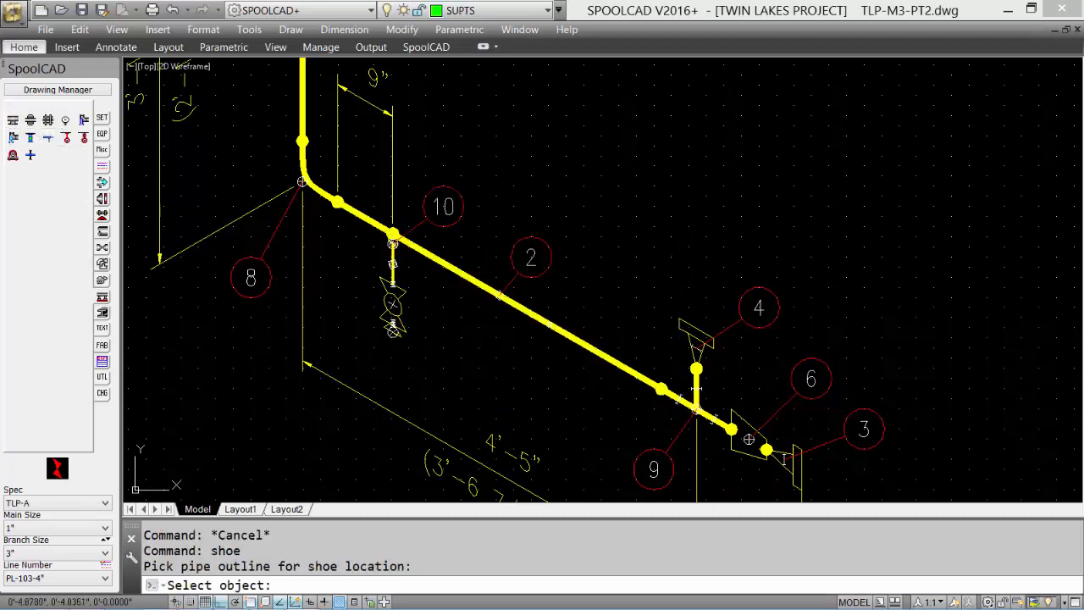
left_click(550, 326)
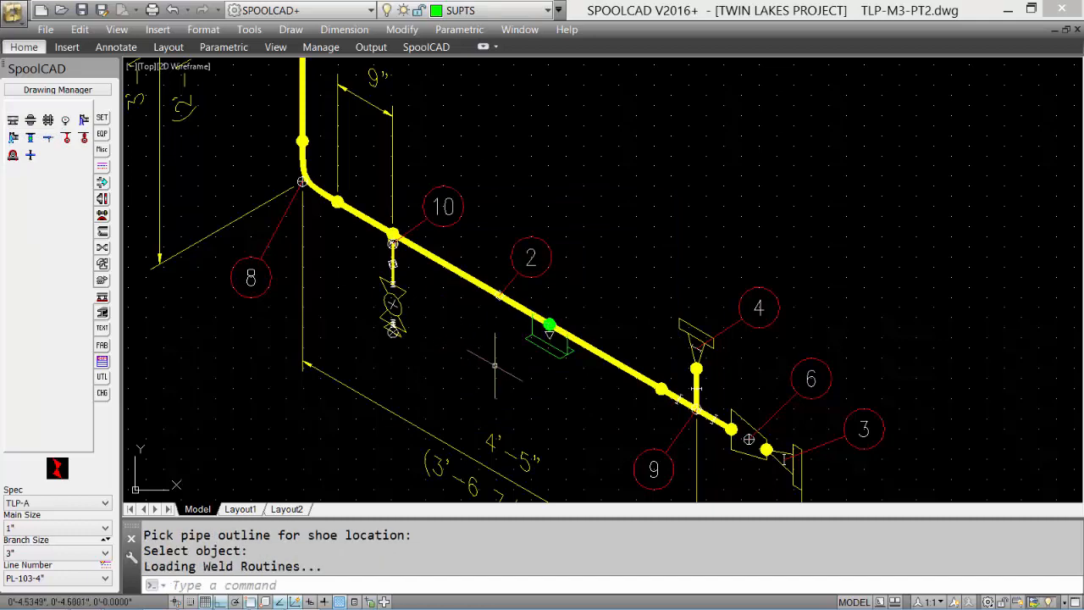
middle_click(653, 273)
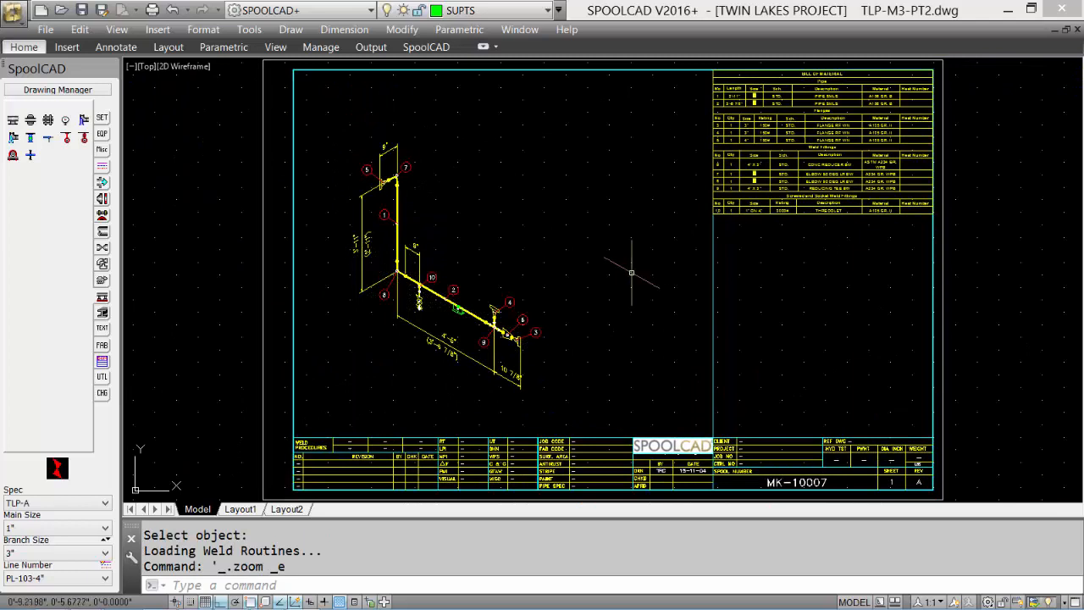
Step: Start BOM generation for drawing TLP-M3-PT2, limited to the newly placed components
left_click(213, 366)
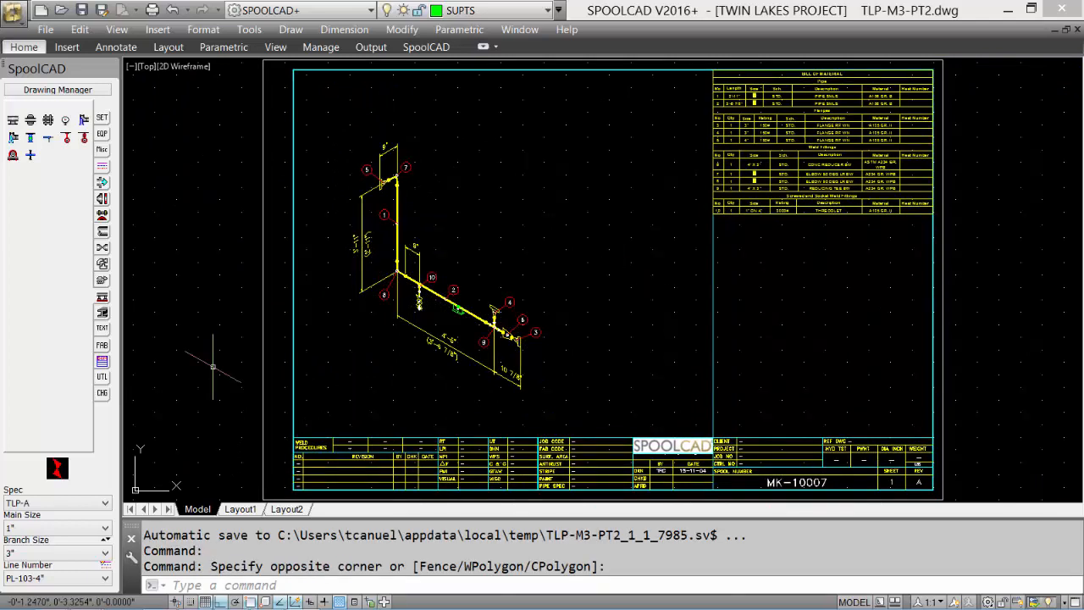
left_click(102, 361)
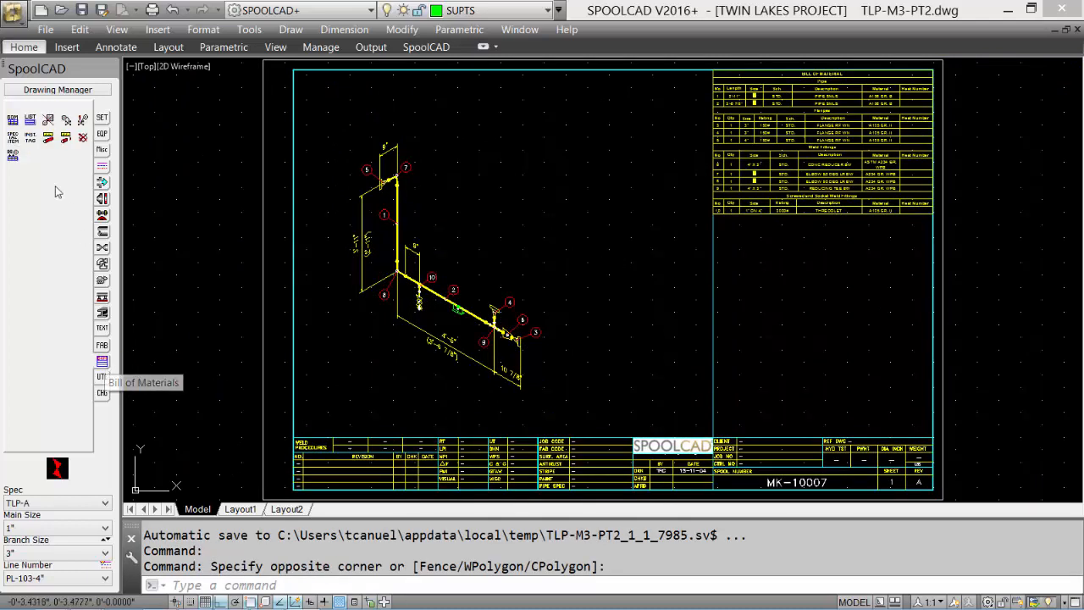
left_click(12, 121)
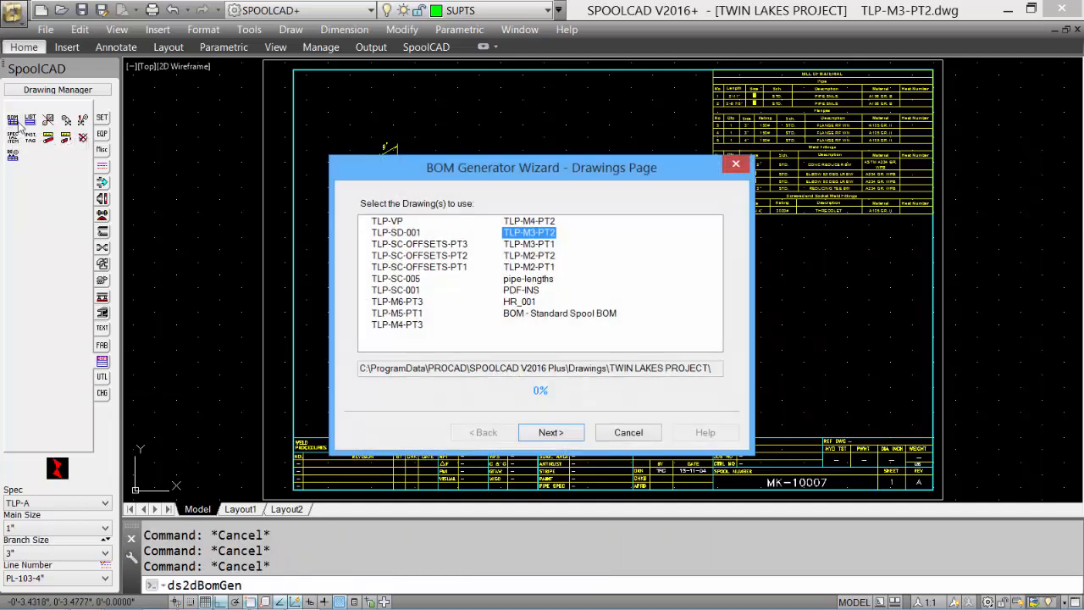
left_click(548, 433)
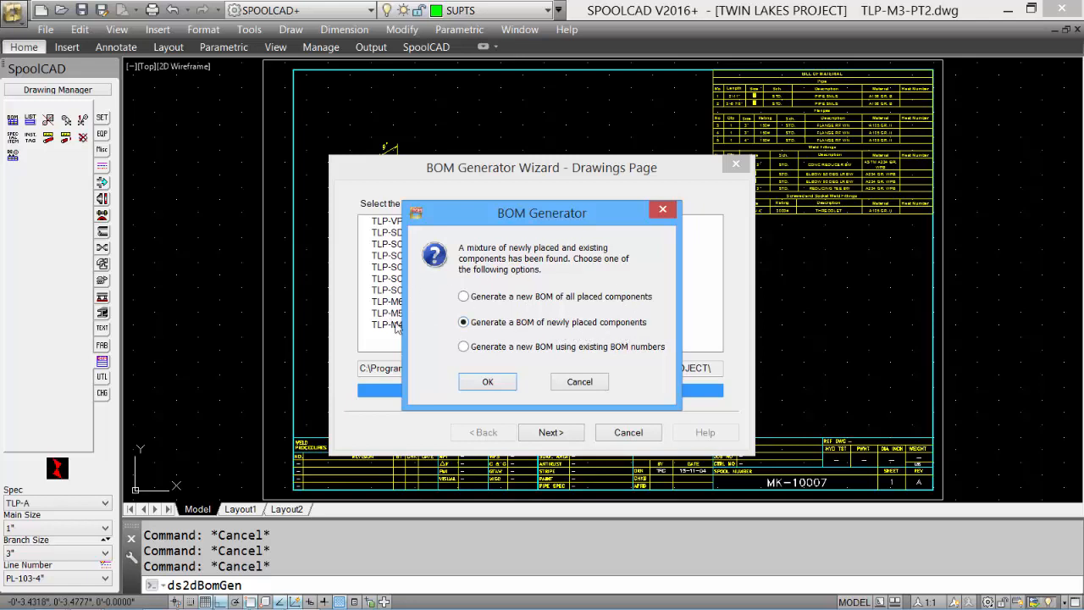
left_click(488, 383)
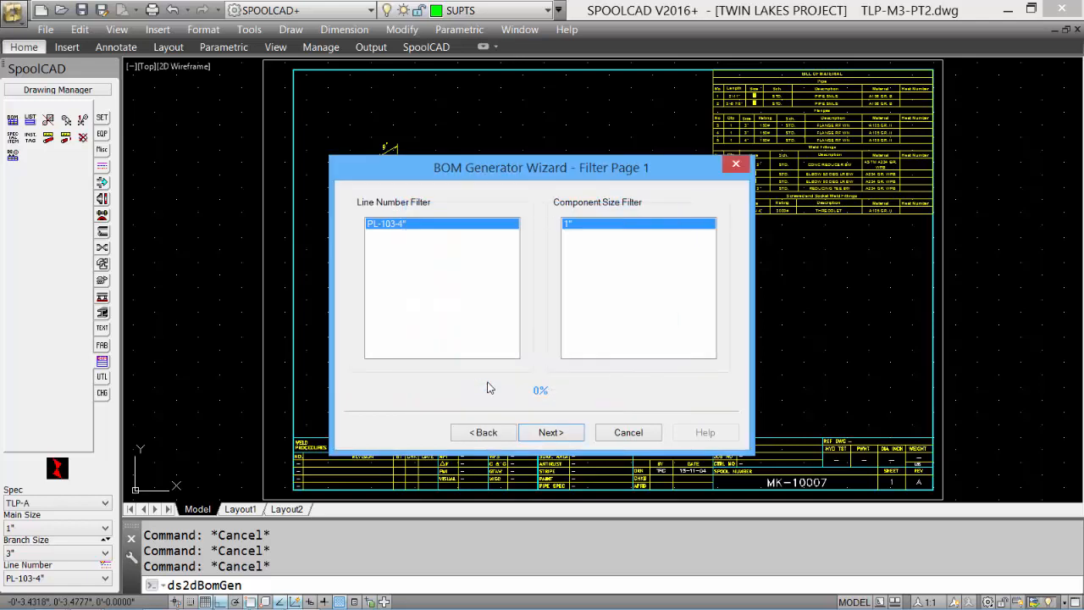
Step: Insert the Standard Spool BOM of the new components into the drawing at the lower right corner of the existing BOM table
left_click(550, 432)
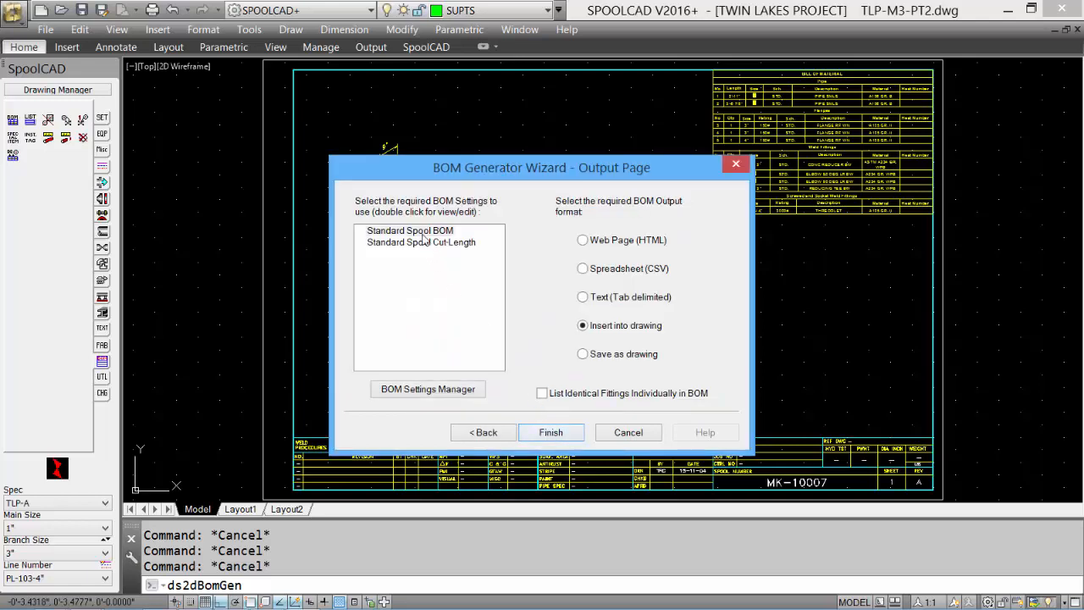
left_click(424, 236)
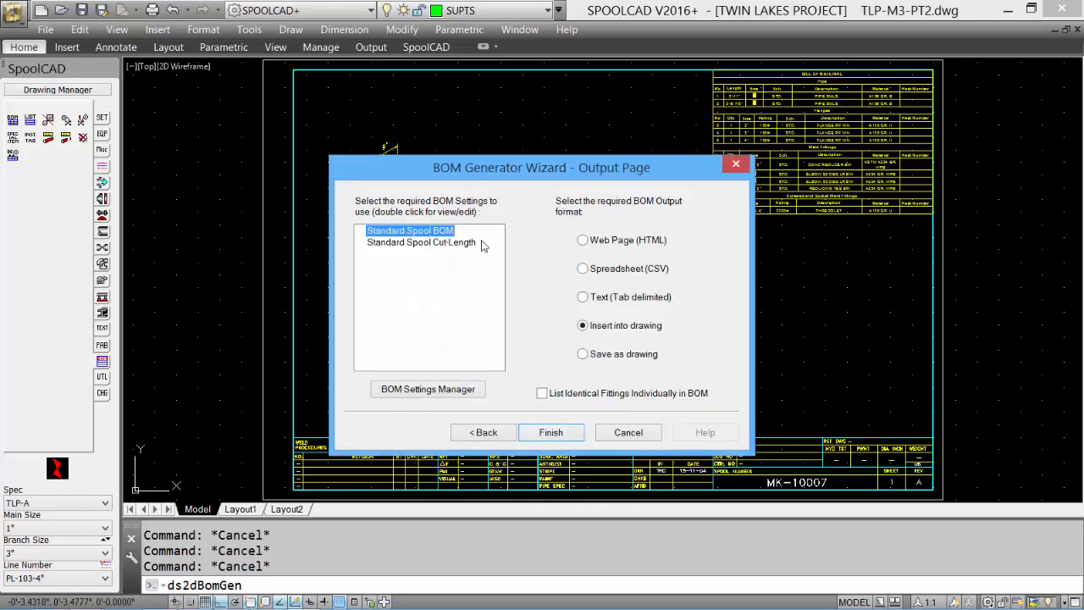
left_click(551, 432)
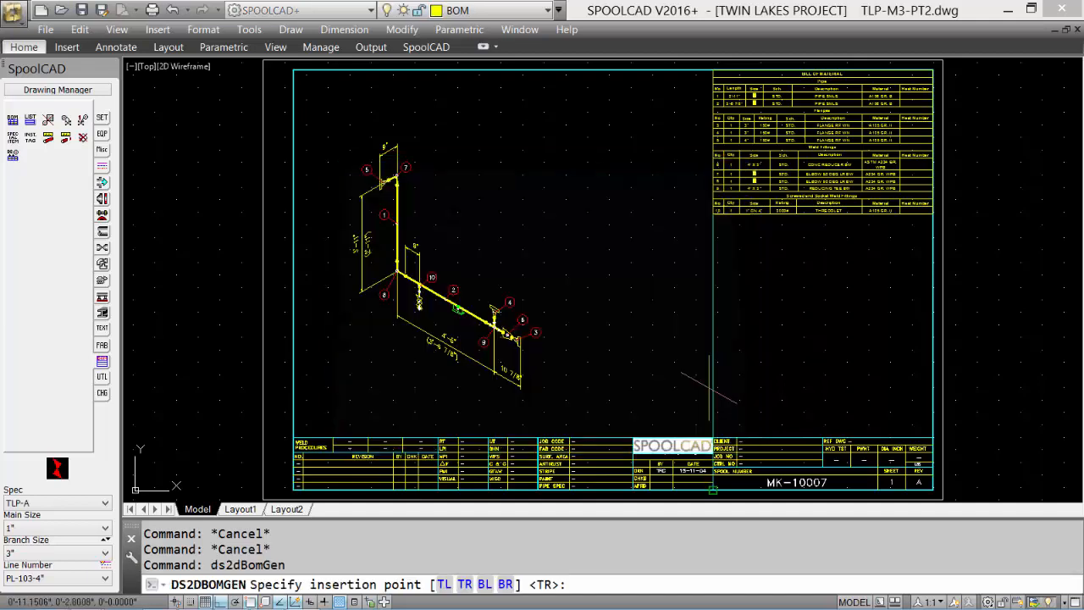
left_click(931, 214)
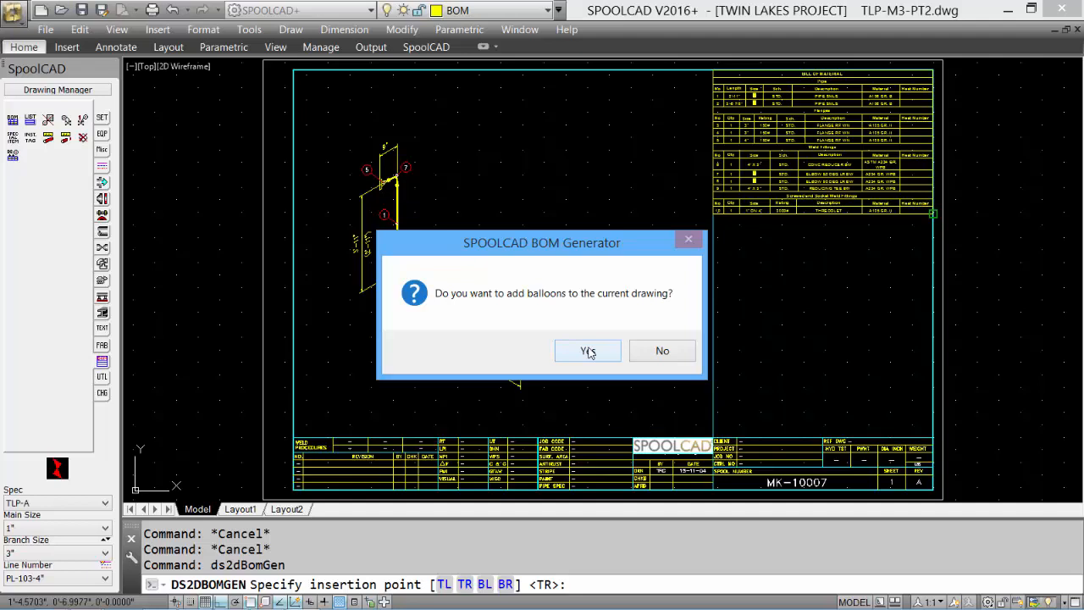
Step: Add material balloons for the new items, placing 14 below the pipe shoe and a row of 12, 13 and 11 below the valve branch
left_click(588, 351)
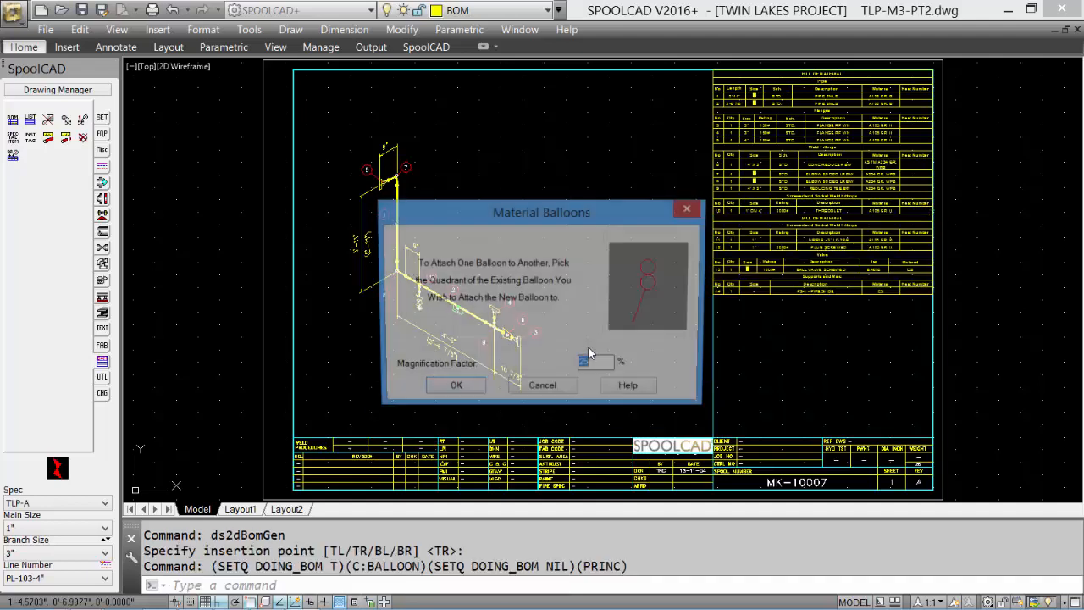
left_click(451, 390)
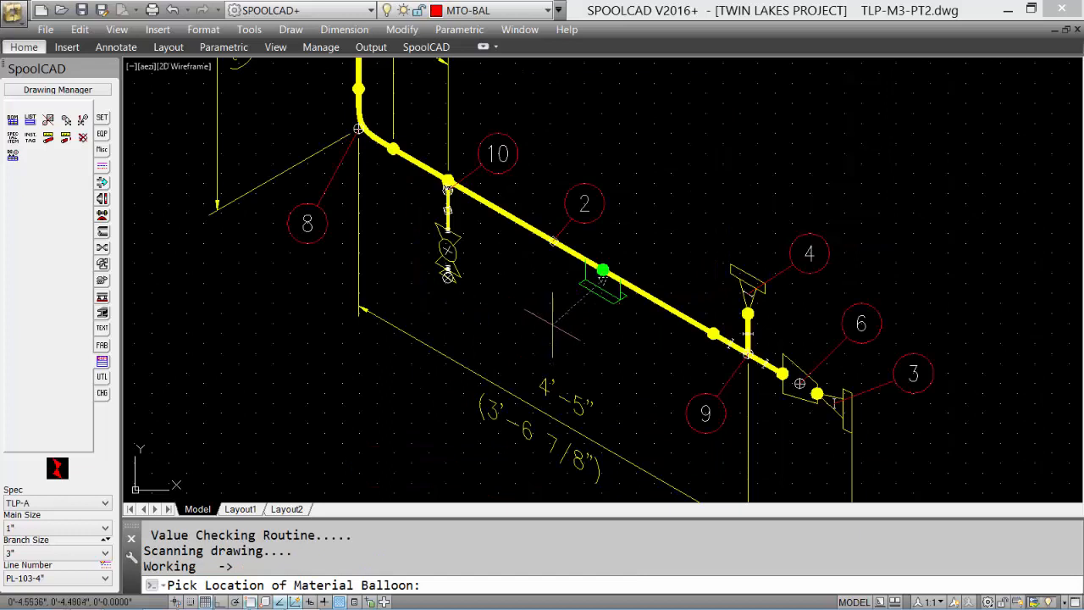
left_click(614, 344)
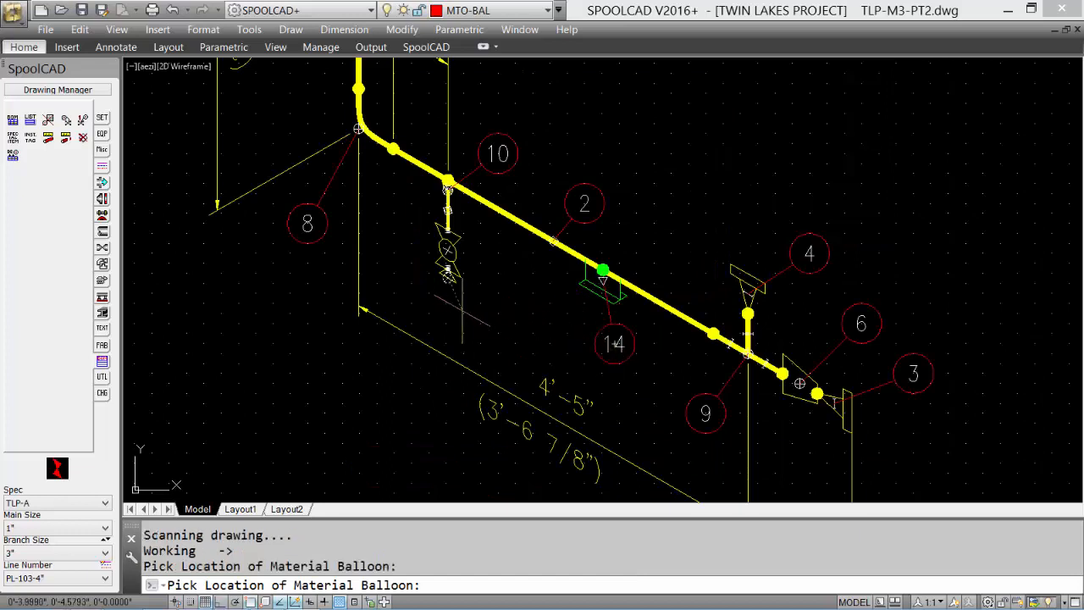
left_click(467, 309)
left_click(507, 309)
middle_click_drag(507, 309, 662, 379)
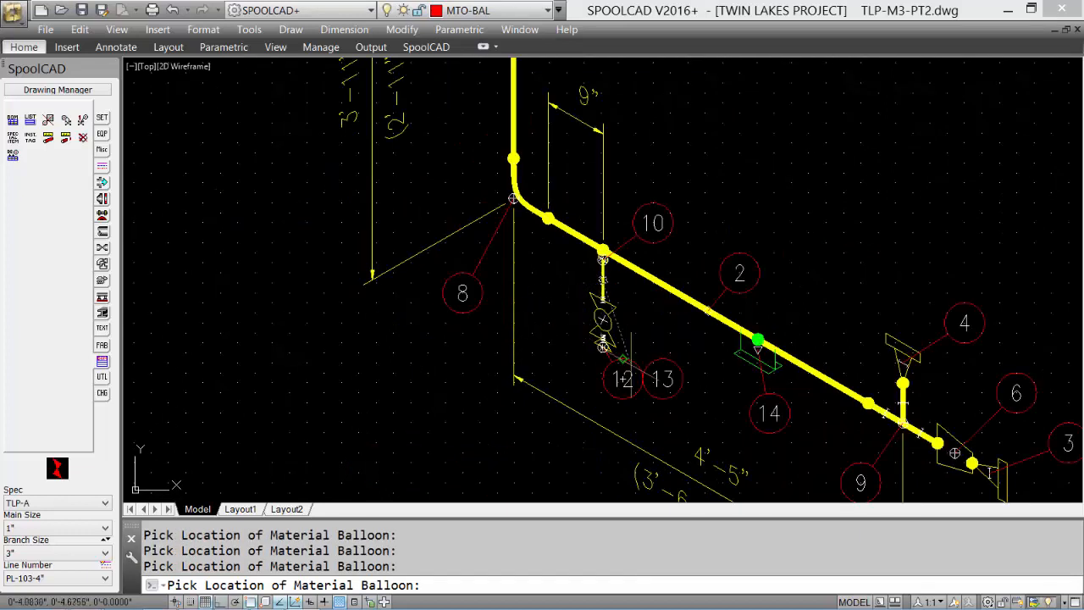
left_click(686, 383)
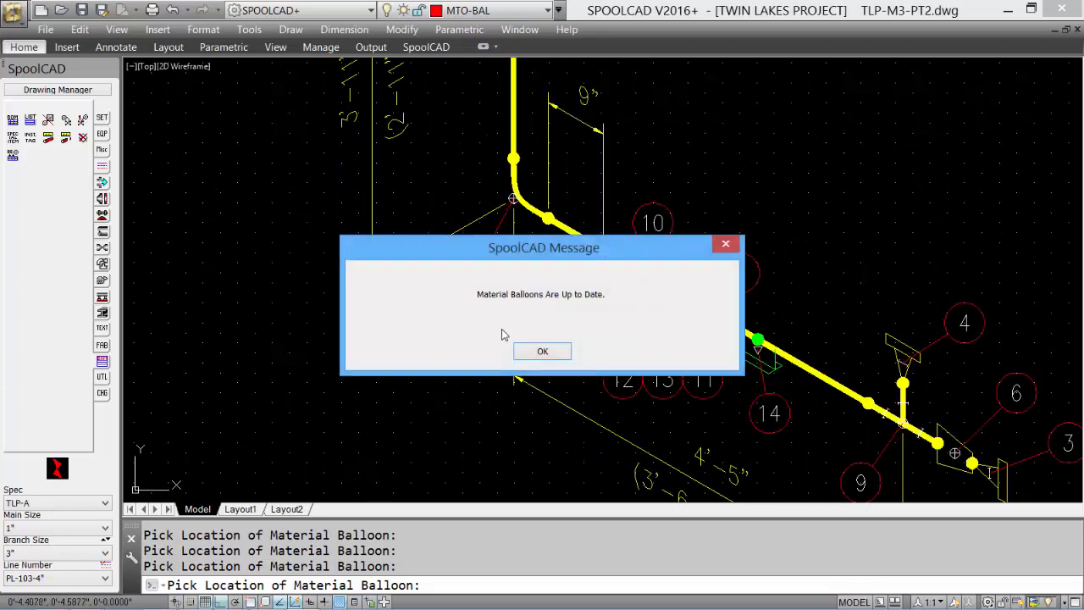
left_click(542, 352)
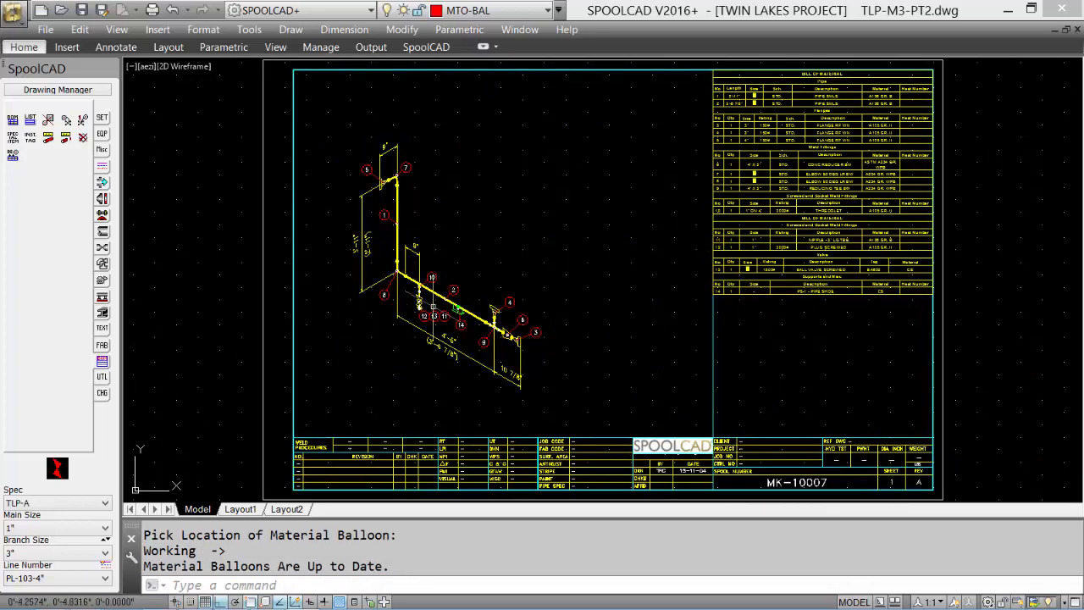
Step: Examine the added balloons on the spool and the rows for the new components in the bill of material
scroll(440, 305, "up", 3)
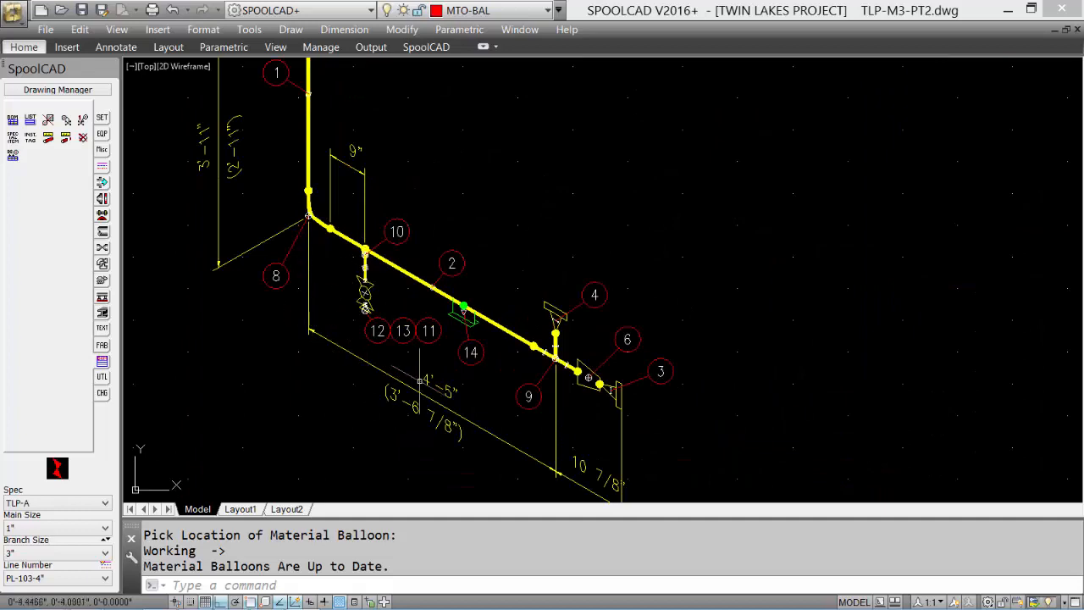
scroll(746, 301, "down", 3)
mouse_move(811, 314)
middle_mouse_down()
mouse_move(351, 387)
mouse_move(350, 438)
middle_mouse_up()
scroll(703, 327, "up", 2)
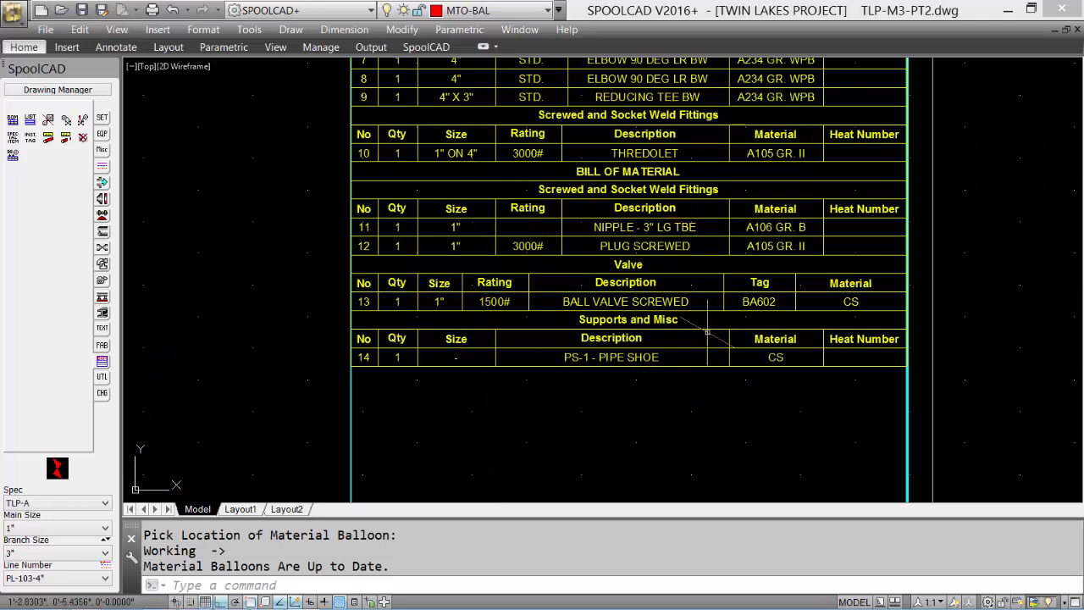
middle_click(274, 260)
middle_click(274, 260)
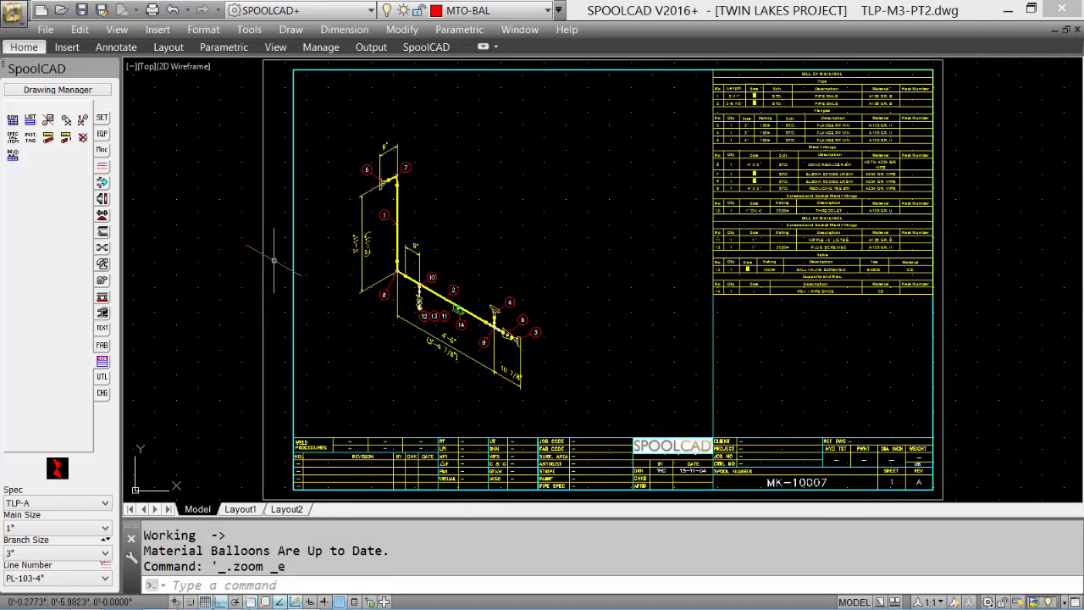
Step: Remove the bill of material and all material balloons from the drawing
left_click(47, 123)
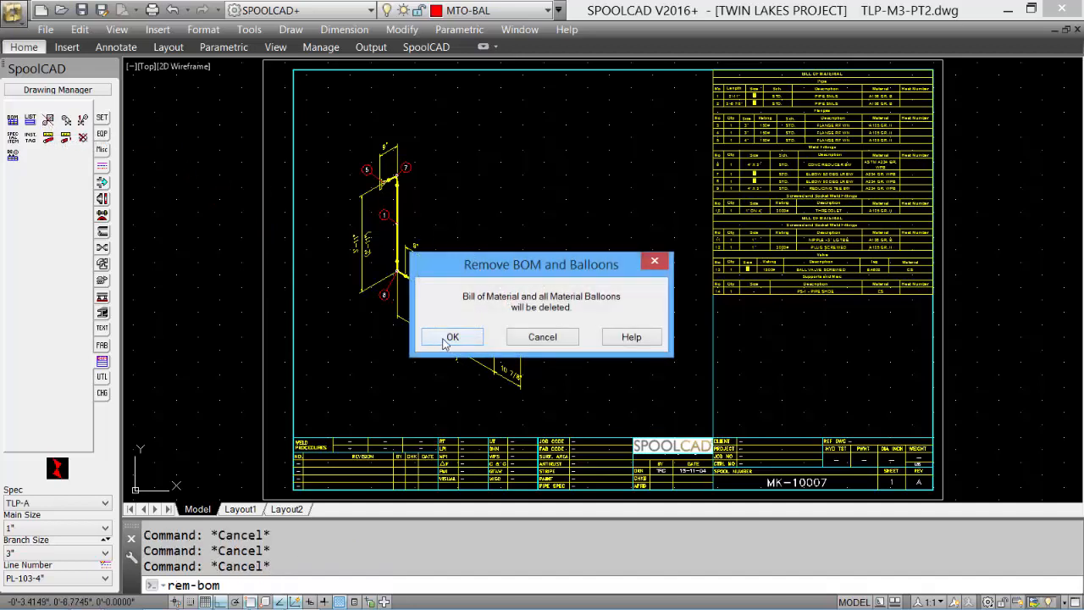
left_click(450, 337)
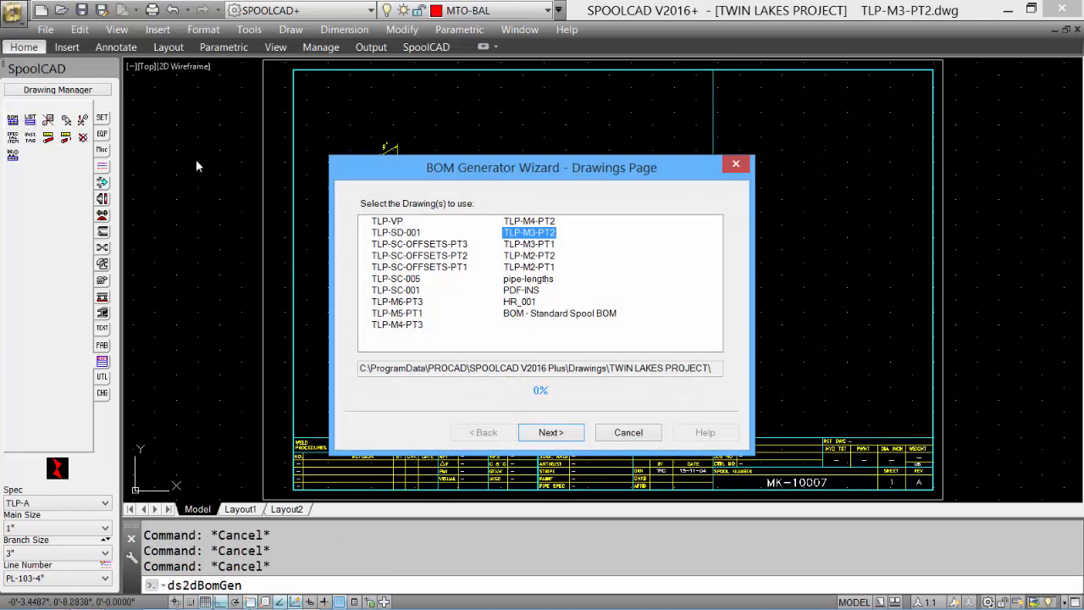
Step: Generate a Standard Spool BOM for TLP-M3-PT2 listing identical fittings individually, and insert it at the drawing border's upper right corner
left_click(550, 432)
left_click(550, 432)
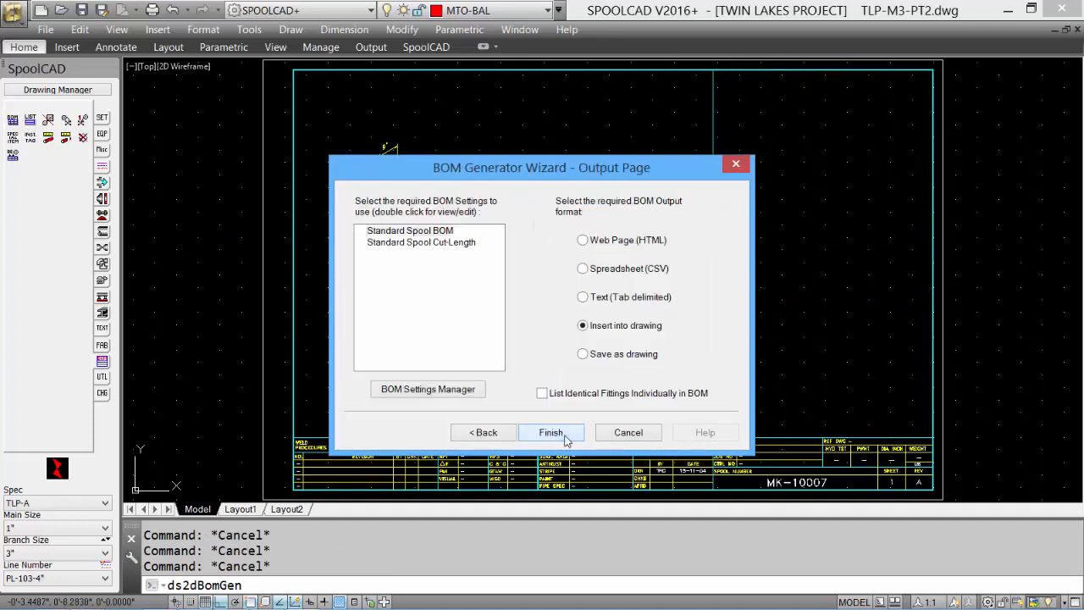
left_click(542, 393)
left_click(415, 231)
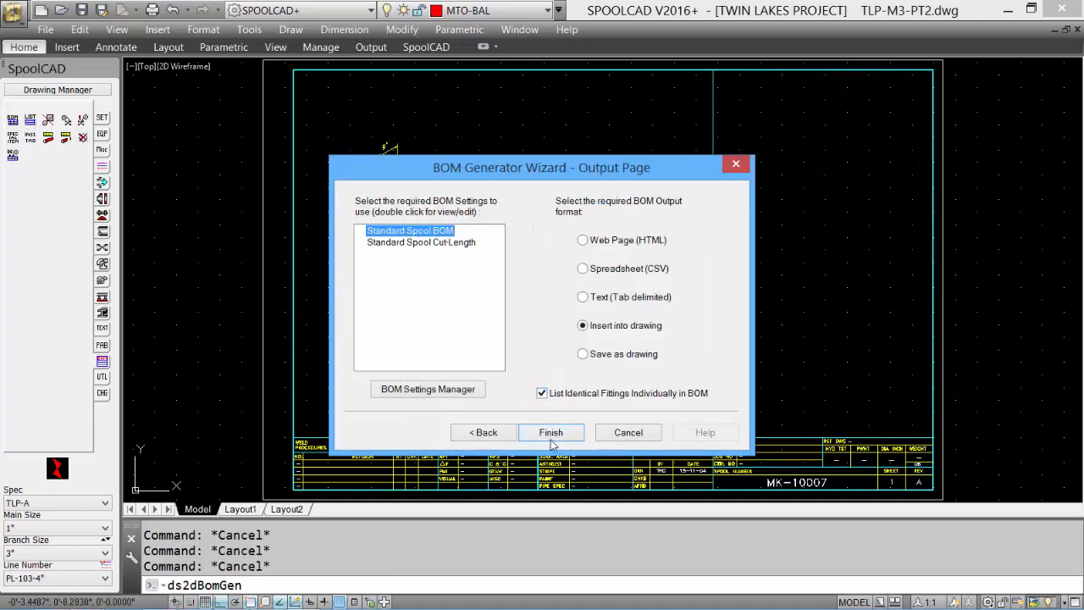
left_click(556, 434)
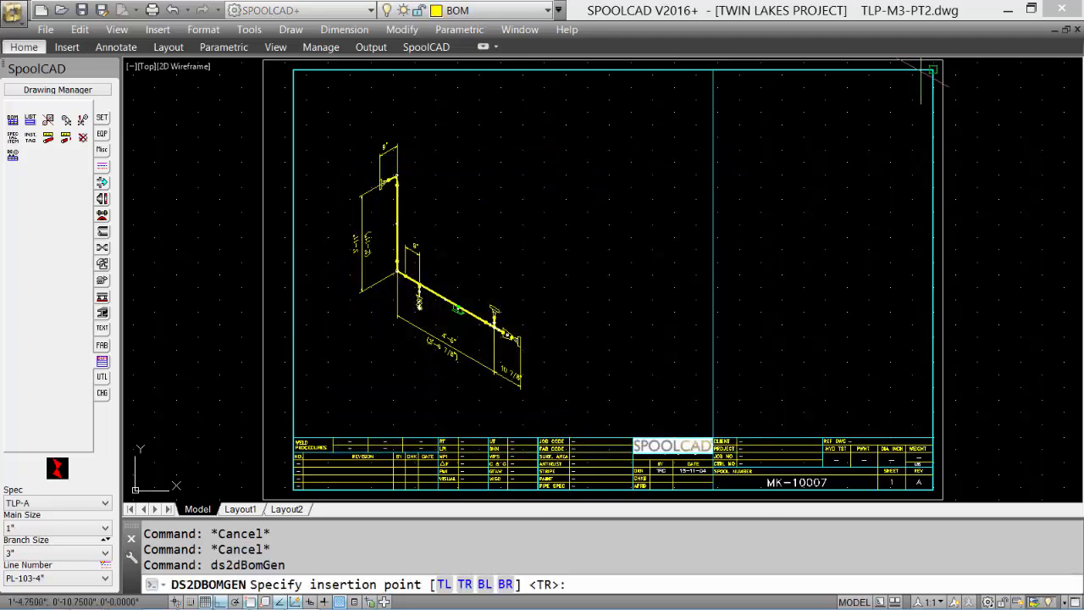
Step: Add balloons to the drawing, placing 14 below the pipe shoe and a row of 11, 13, 10 and 12 below the valve branch
left_click(585, 349)
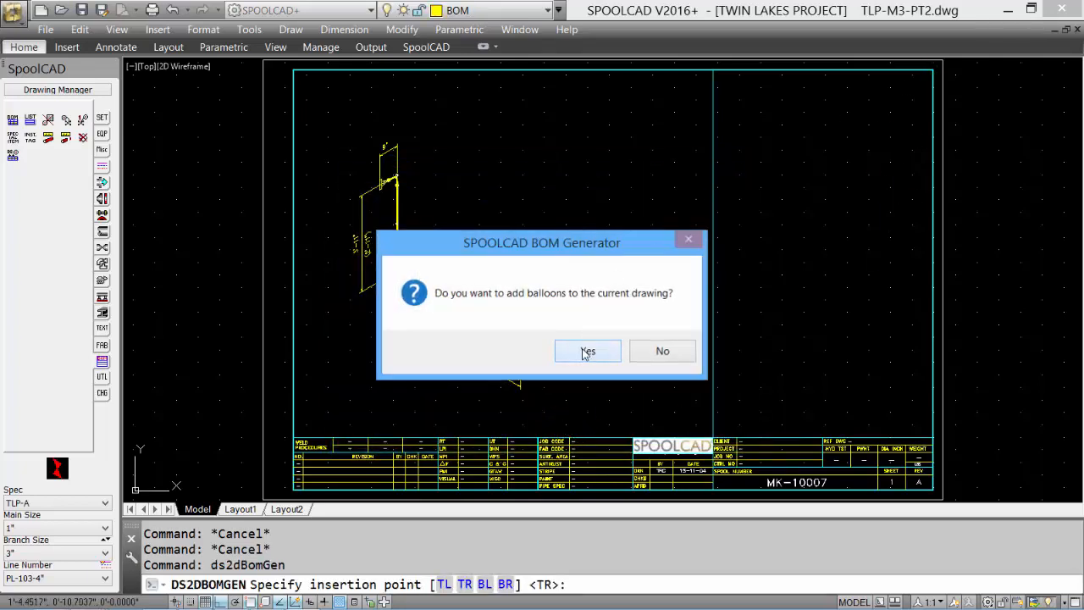
left_click(450, 390)
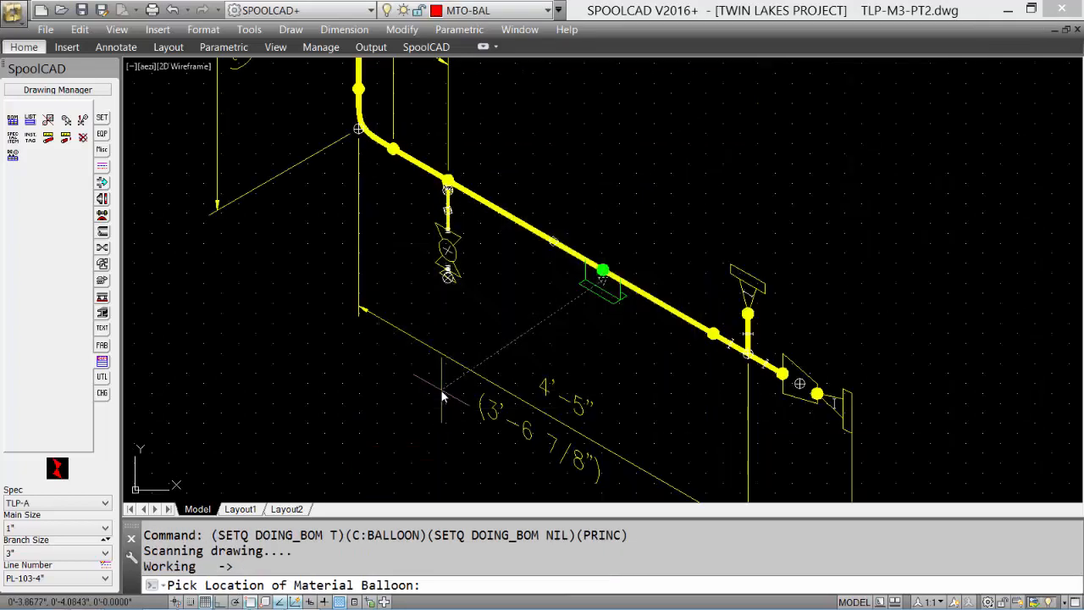
left_click(628, 343)
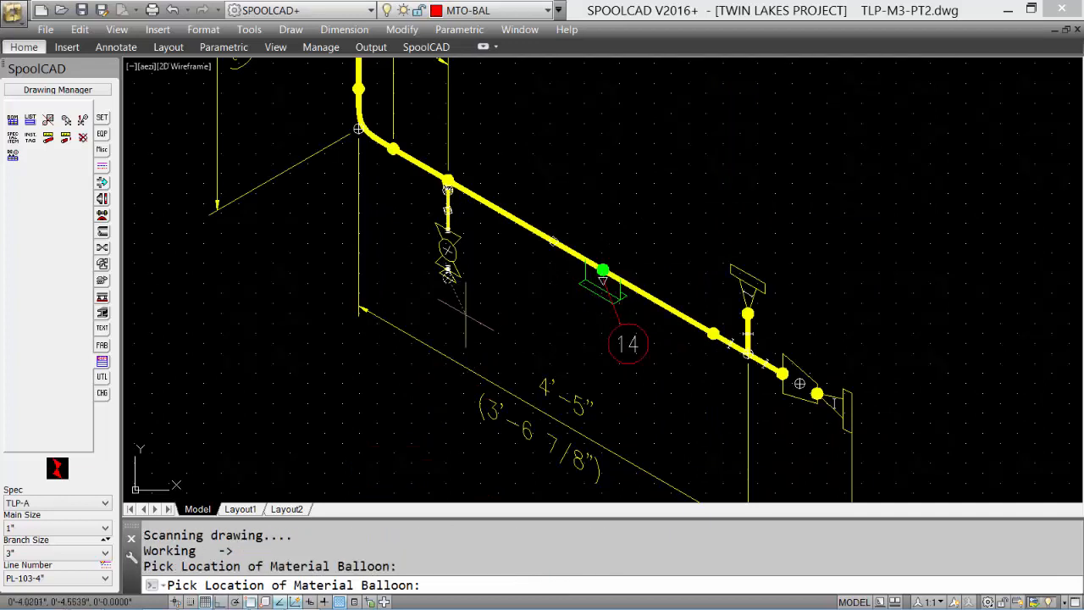
left_click(486, 320)
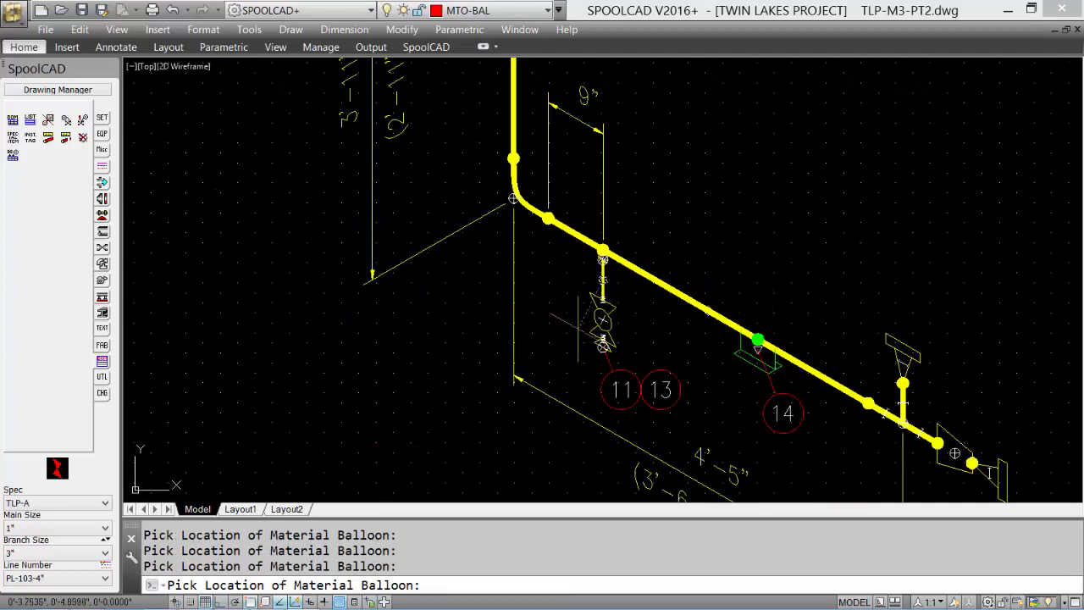
left_click(680, 392)
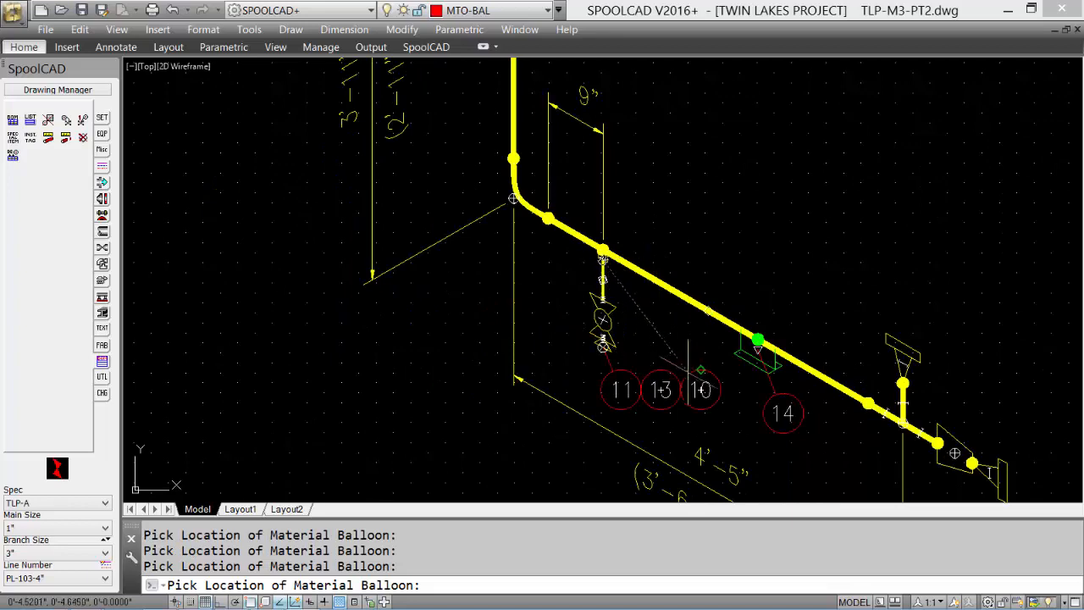
left_click(721, 390)
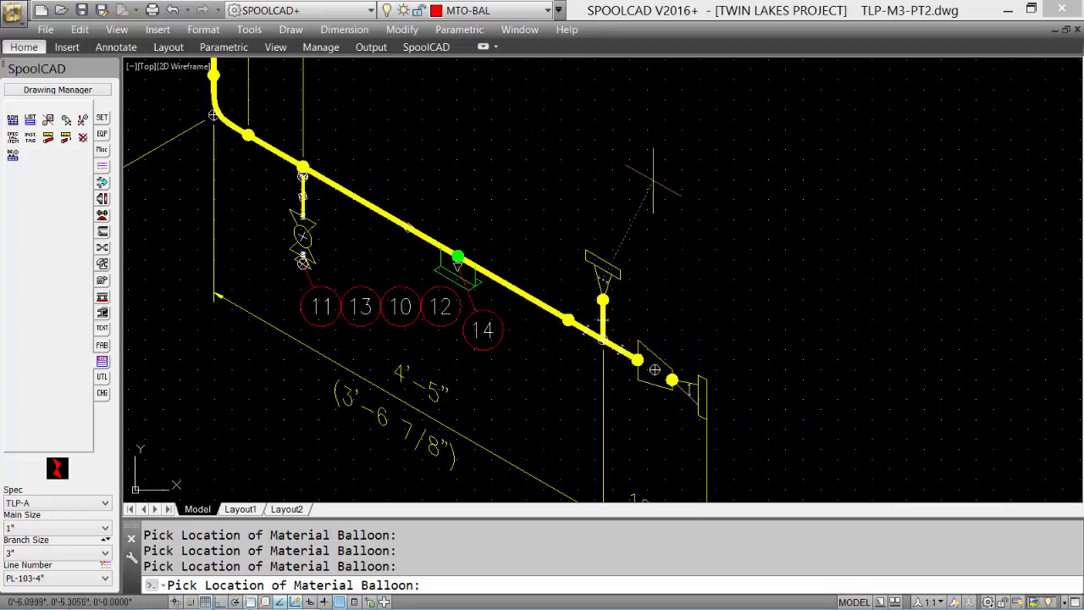
Step: Place balloons 4 and 3 at the two flanges, 6 above the reducer and 9 below the reducing tee
left_click(691, 225)
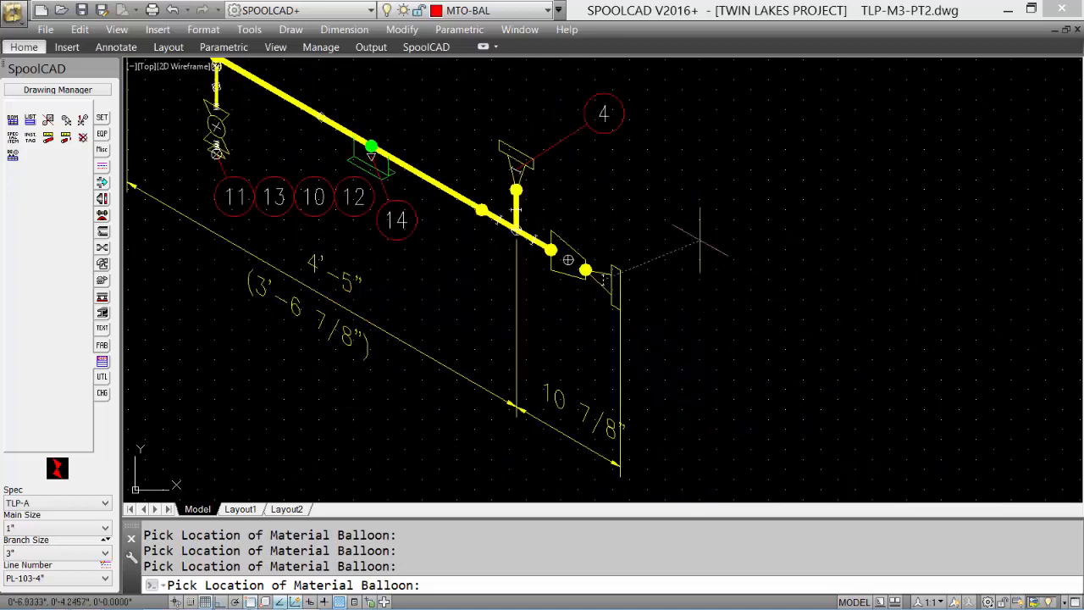
left_click(702, 241)
left_click(618, 211)
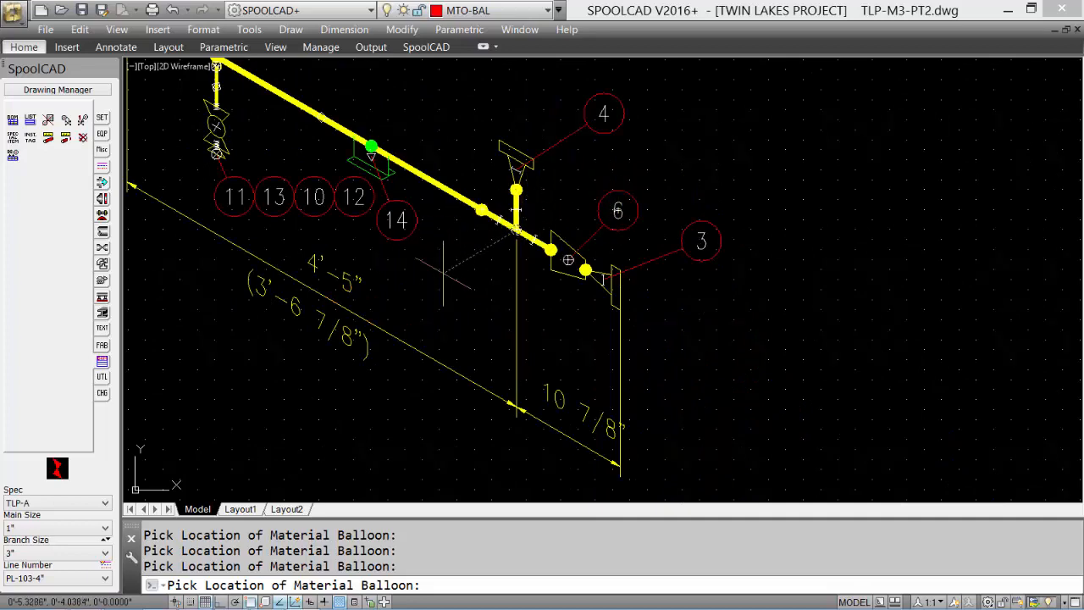
left_click(476, 300)
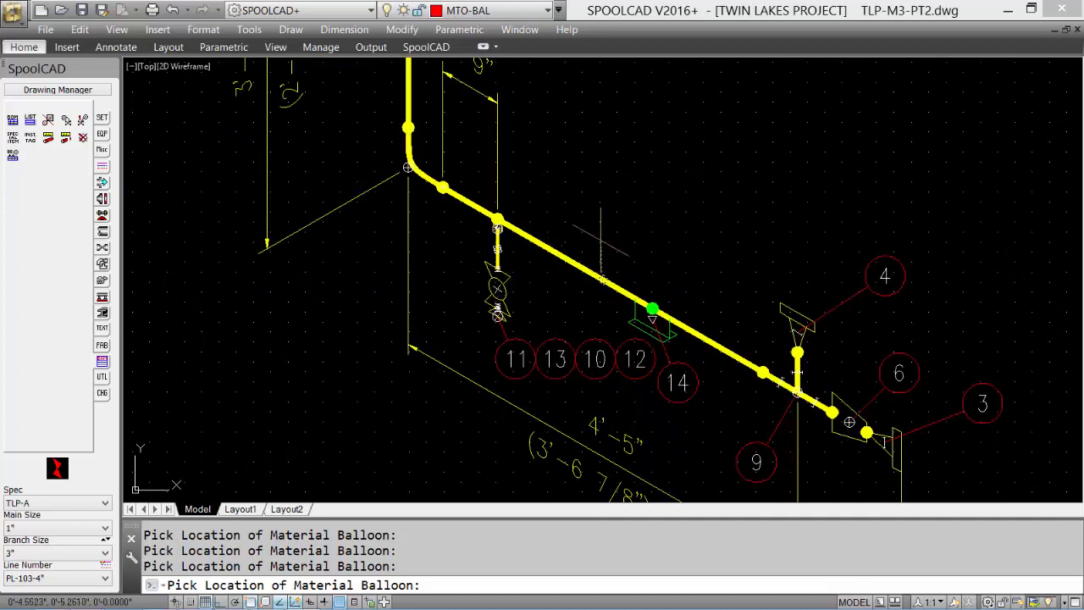
Step: Place balloon 2 on the sloping pipe, balloon 1 on the vertical pipe, and the remaining balloons at the elbows and upper flange
left_click(610, 240)
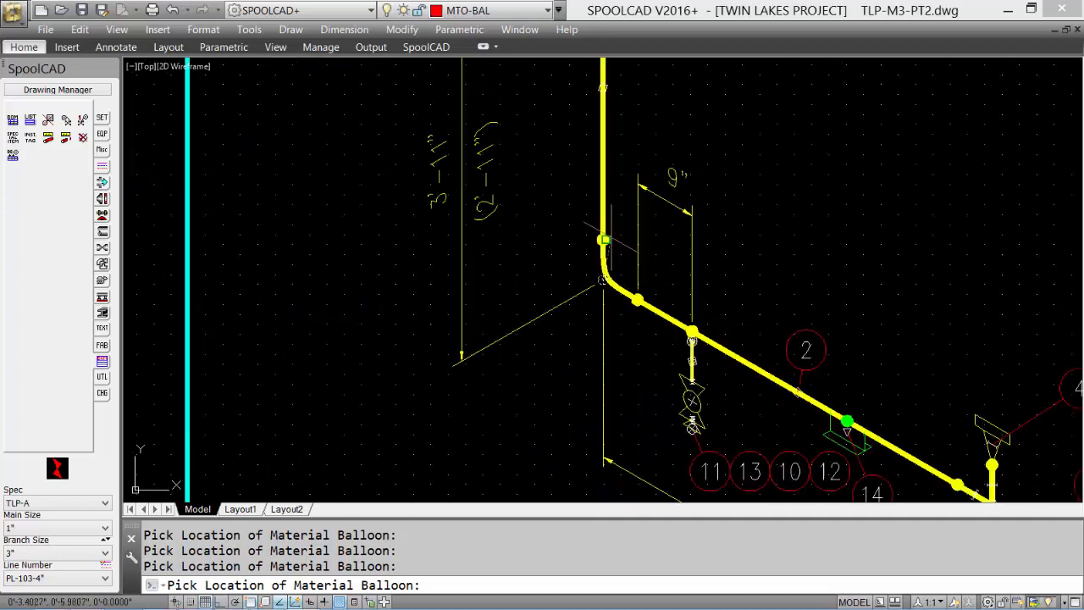
left_click(553, 361)
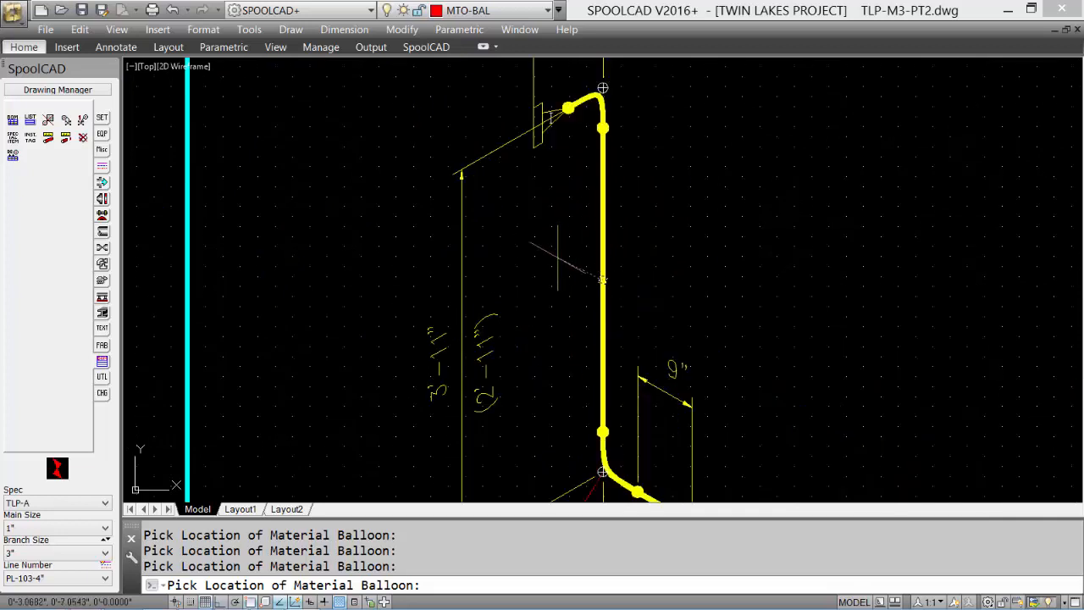
left_click(602, 280)
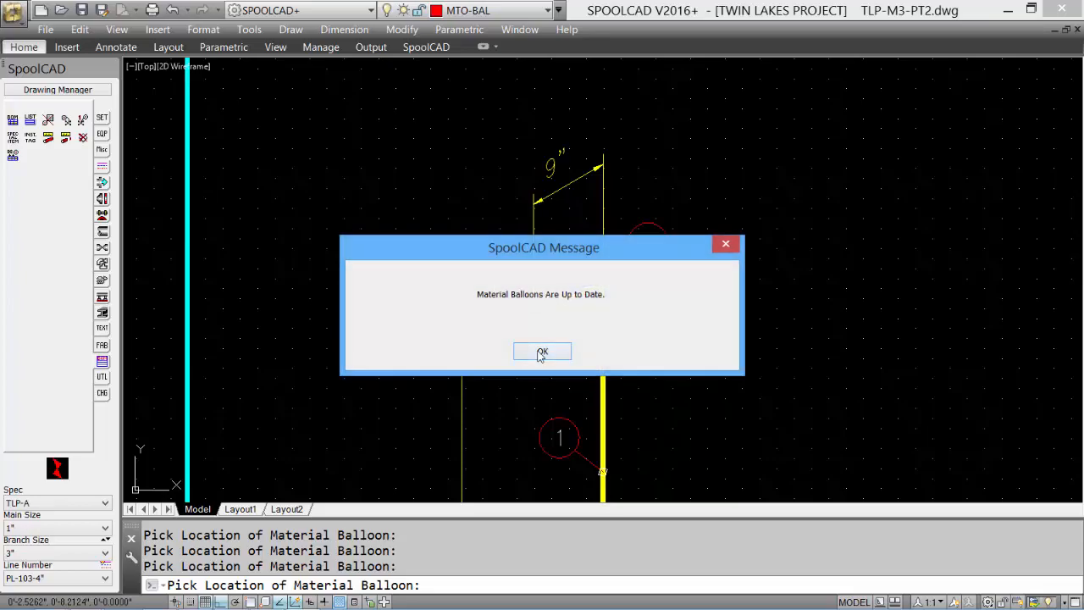
Step: Begin a special item with main pipe size 4", rating 150 and spec TLP-A
left_click(544, 351)
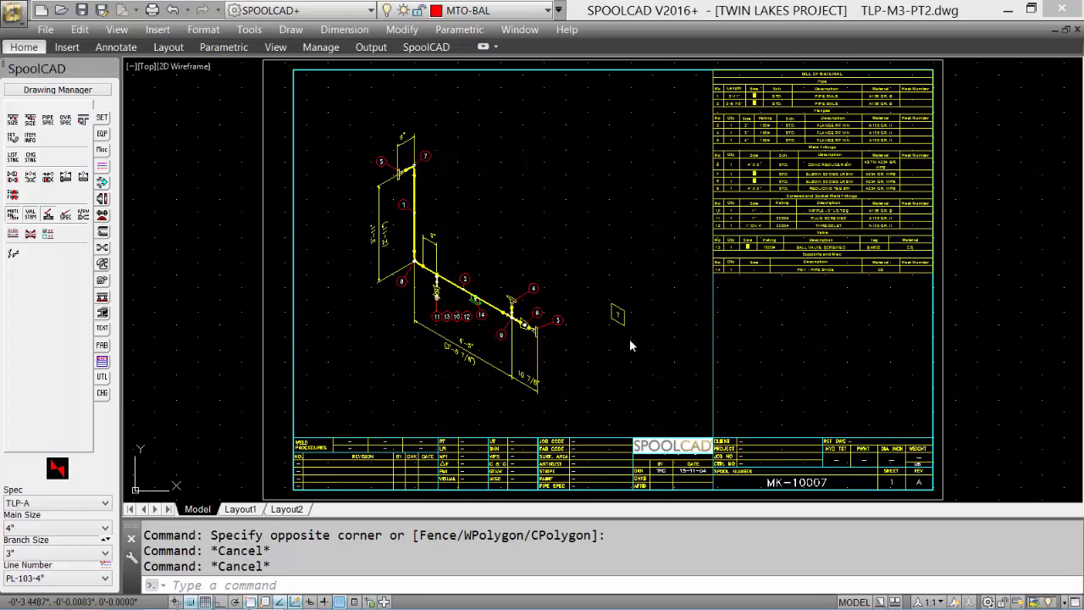
scroll(629, 339, "up", 6)
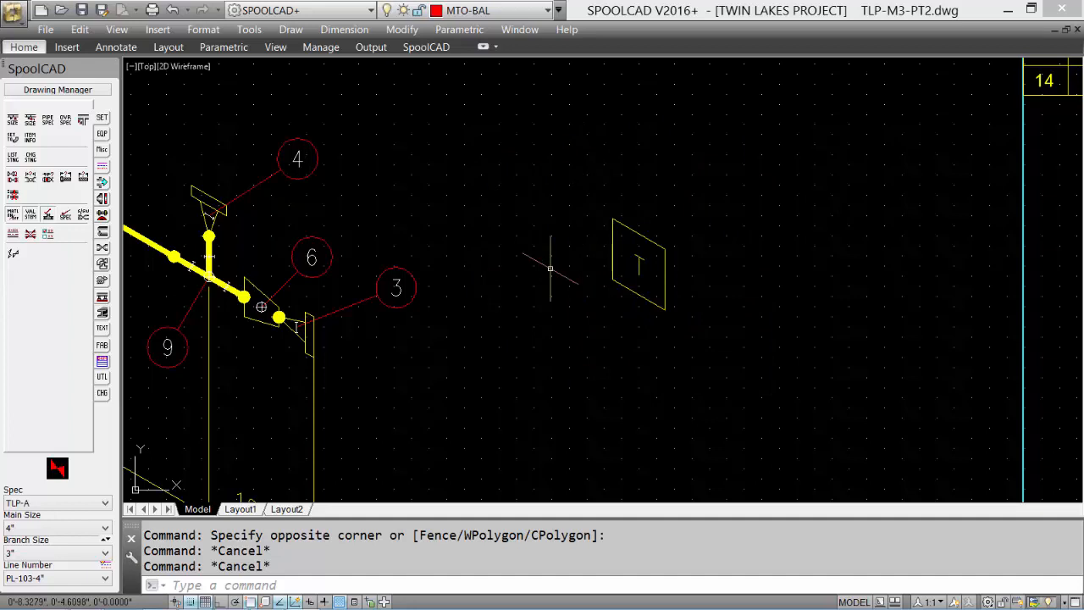
left_click(100, 364)
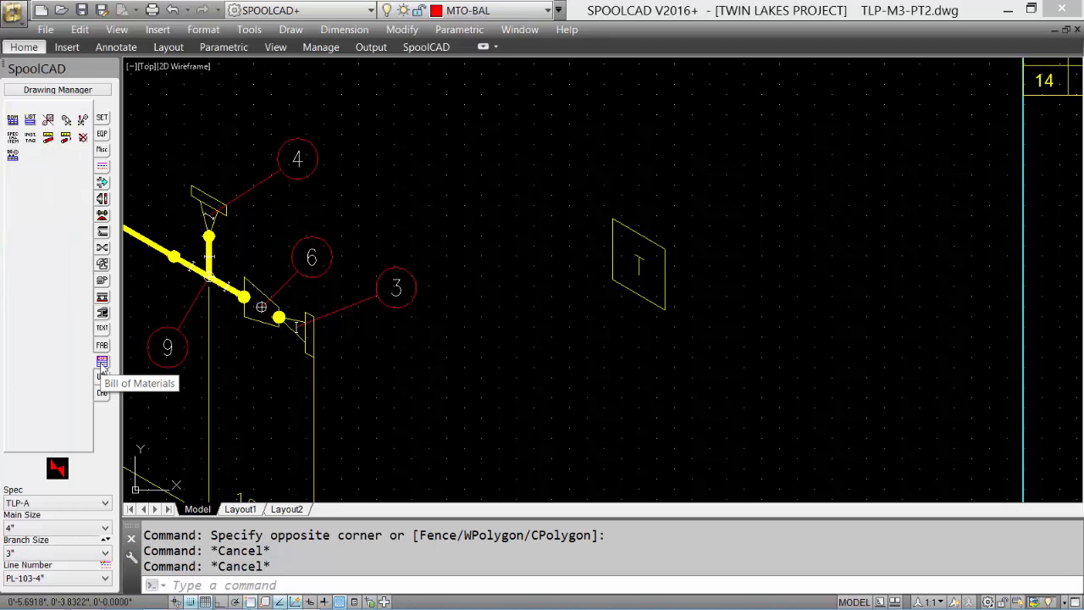
left_click(13, 140)
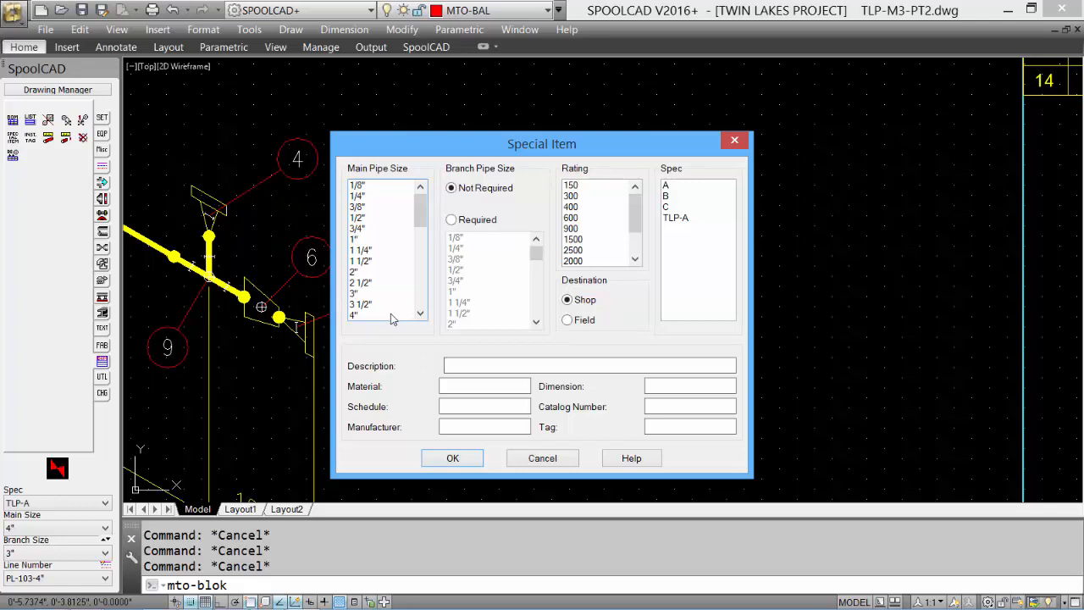
left_click(357, 315)
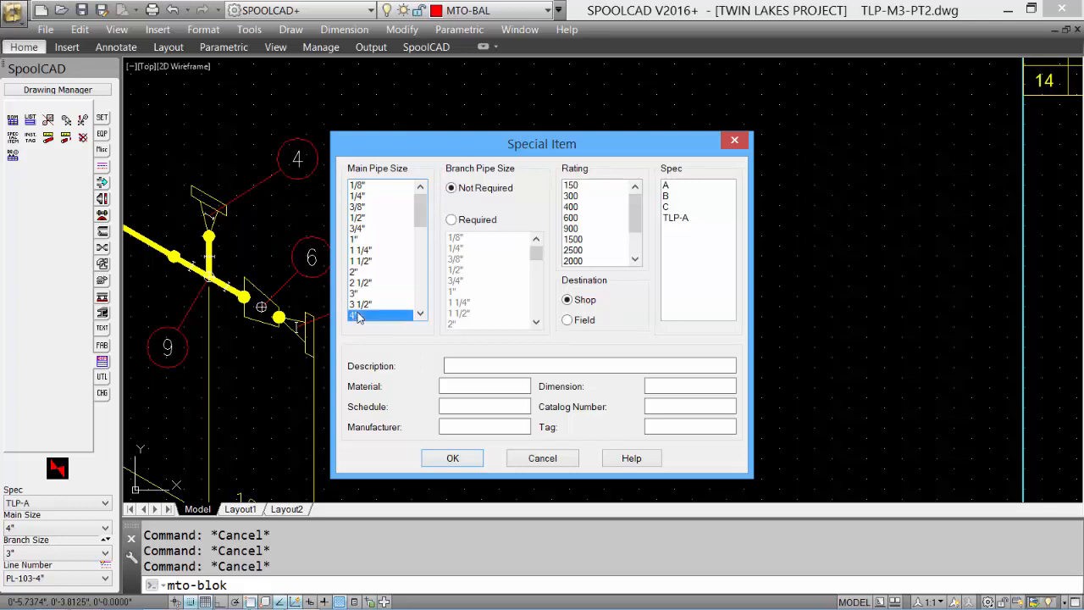
left_click(581, 190)
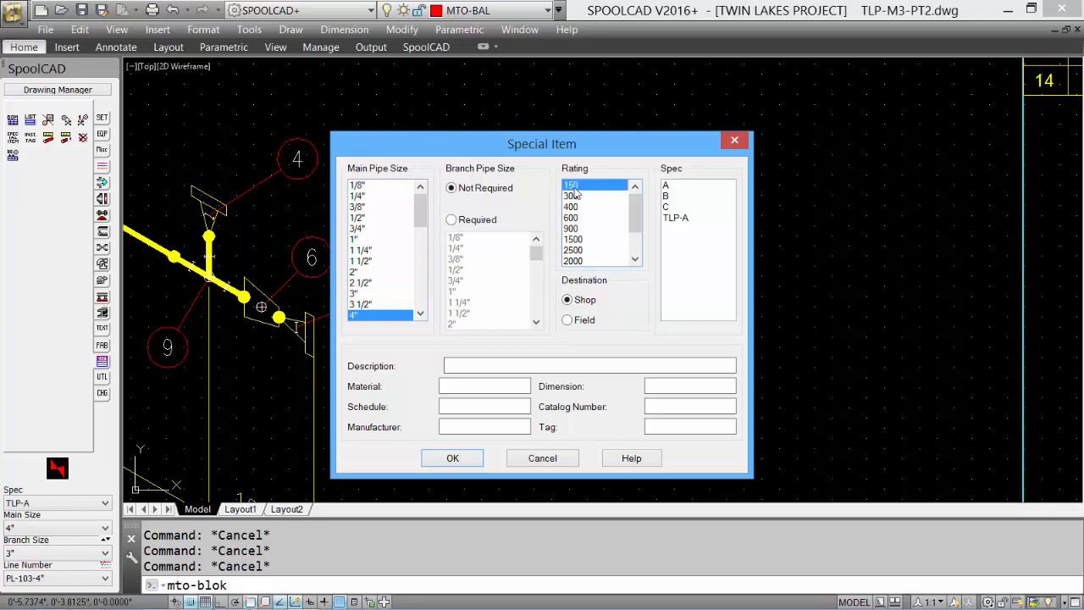
left_click(678, 218)
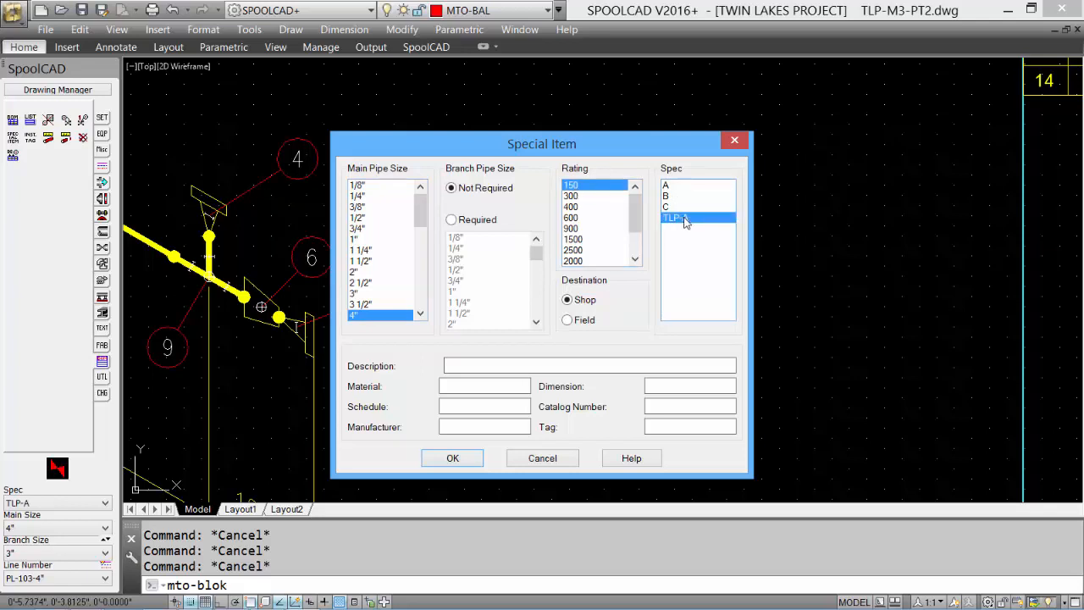
Step: Describe the item as STEAM TRAP, material CS, schedule STD, manufacturer ACME, dimension 5, catalog number CT-01, and insert it on the boxed T symbol
left_click(470, 364)
type("STEAM TRAP")
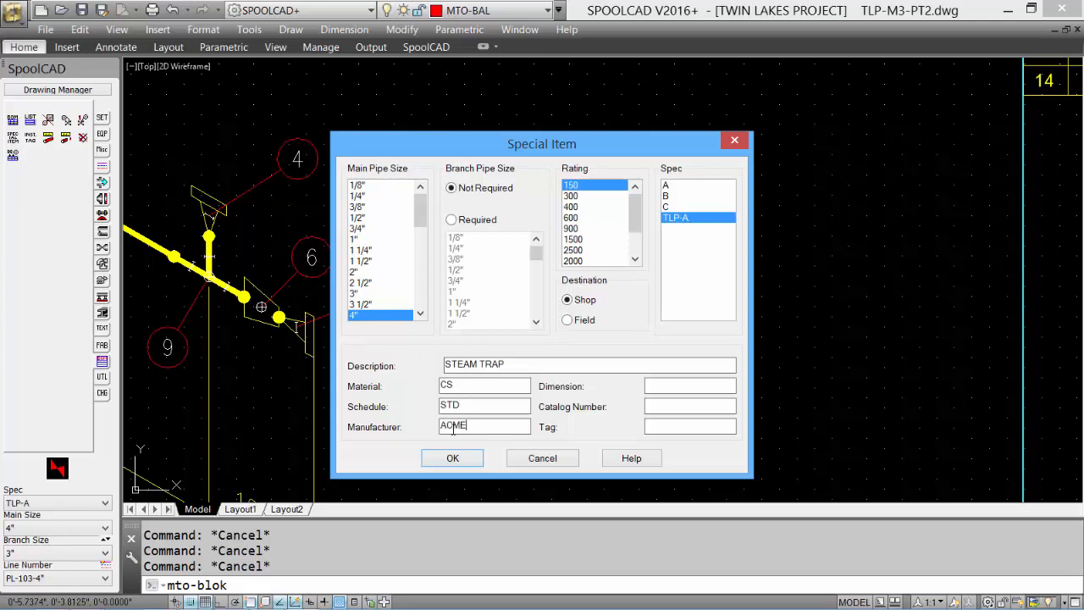
left_click(686, 386)
type("5")
left_click(451, 458)
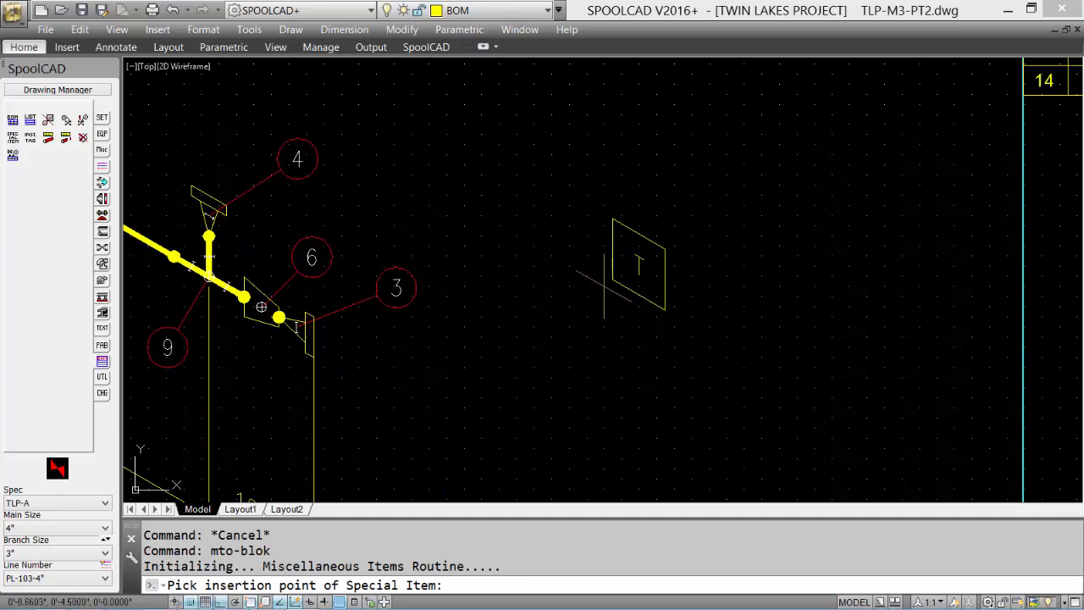
left_click(639, 261)
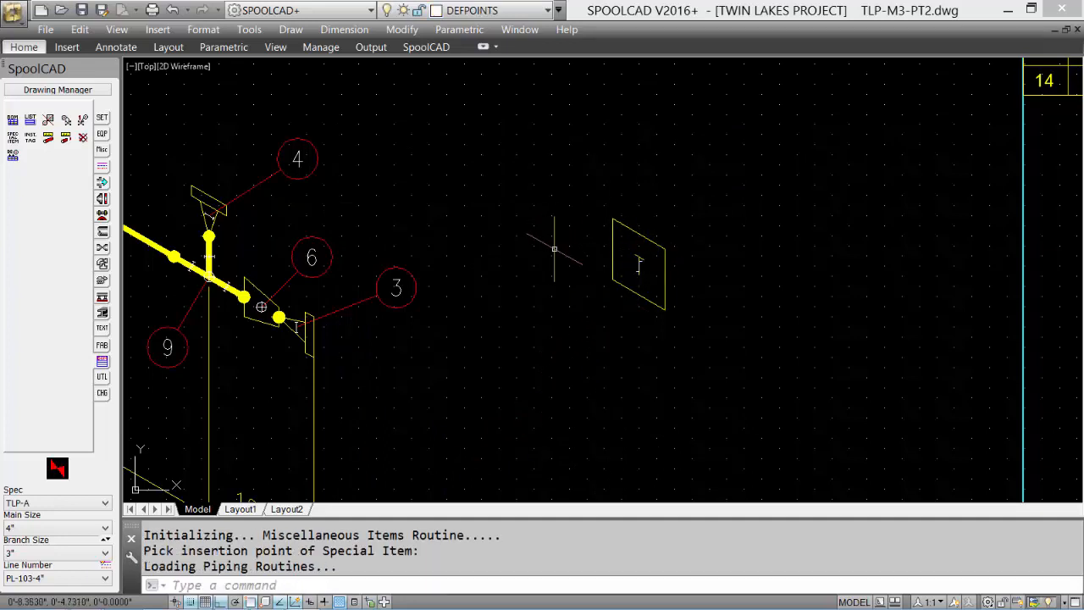
Step: Generate a Standard Spool BOM of only the newly placed components and insert it directly below the existing bill of material
scroll(656, 264, "up", 4)
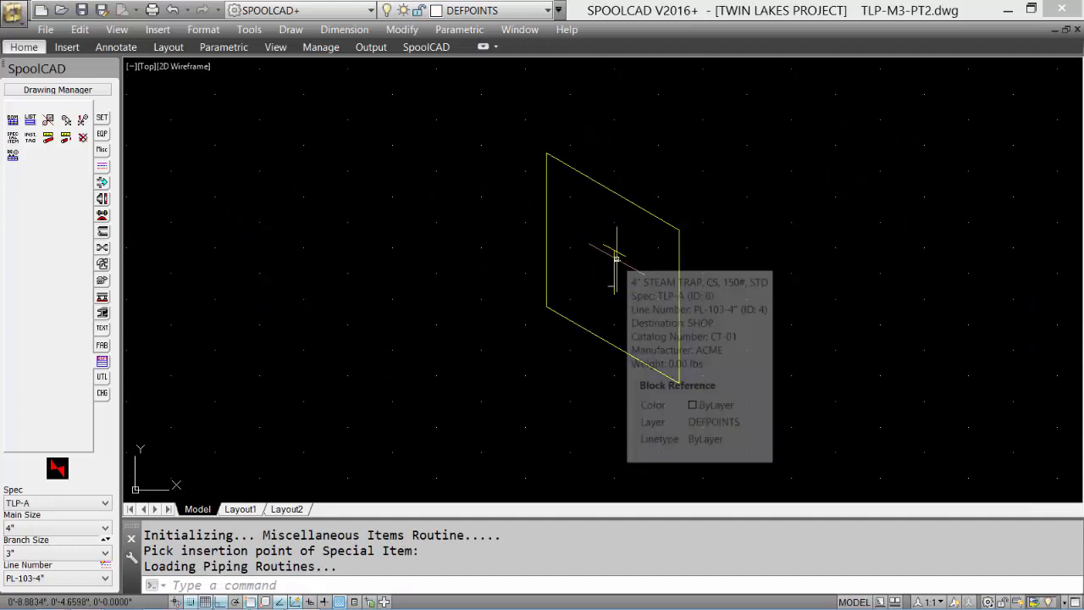
scroll(659, 274, "down", 2)
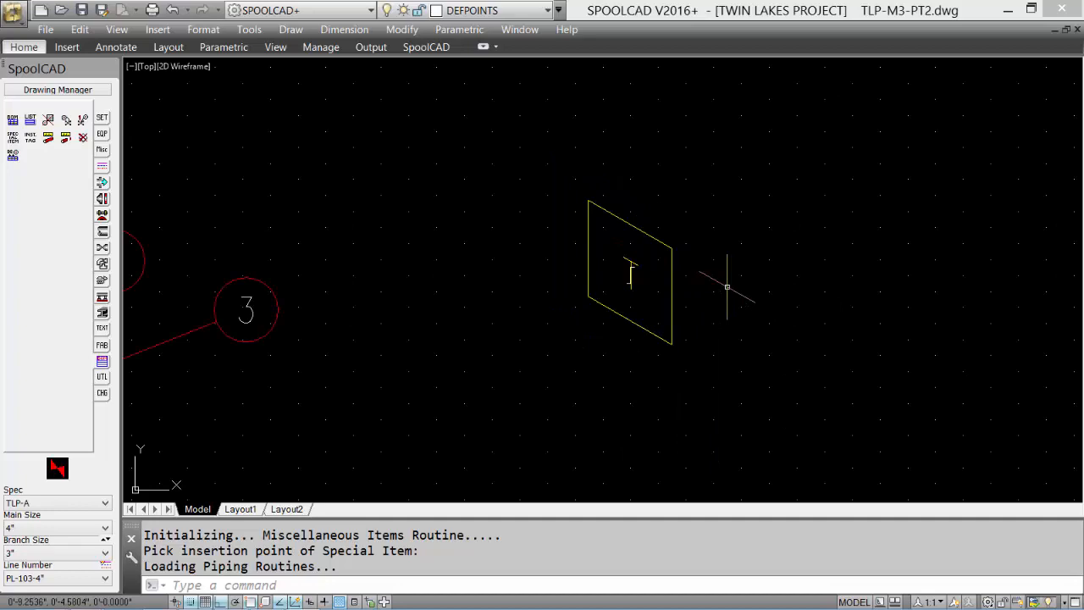
scroll(726, 286, "down", 3)
middle_click_drag(629, 290, 545, 311)
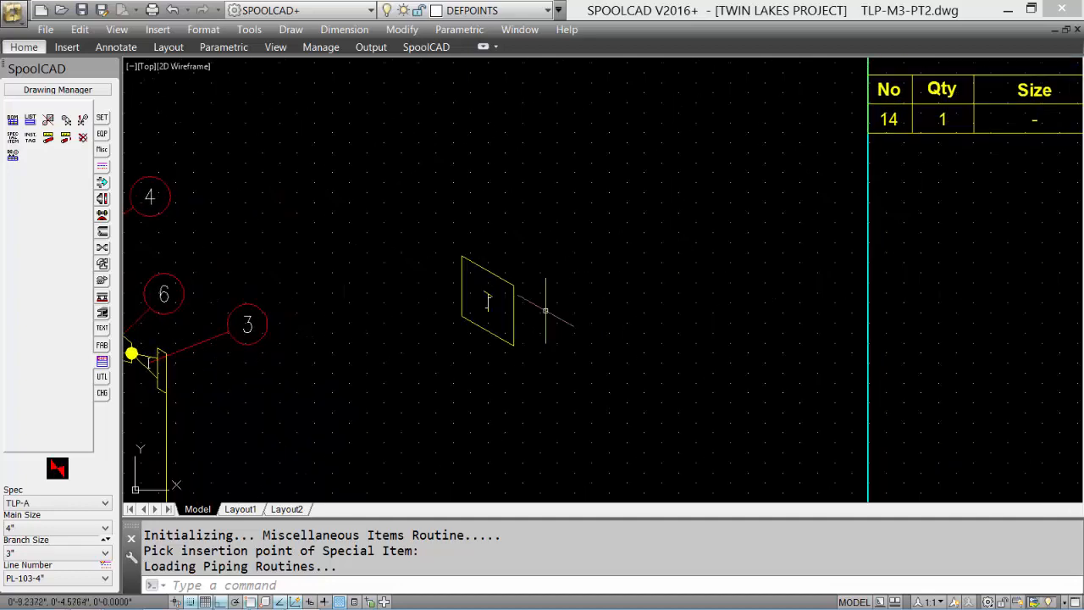
left_click(14, 121)
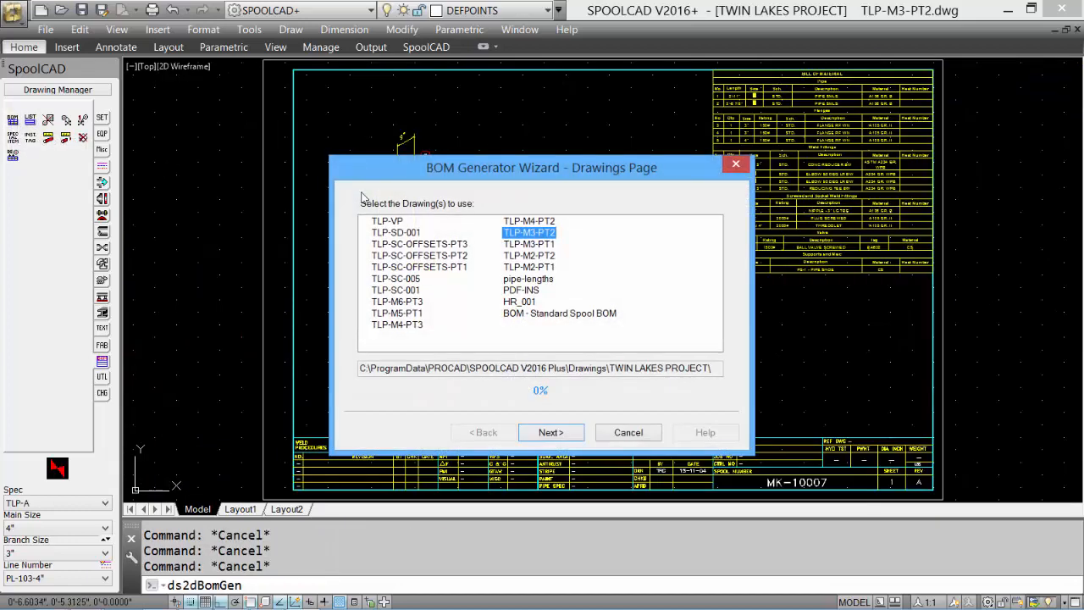
left_click(551, 432)
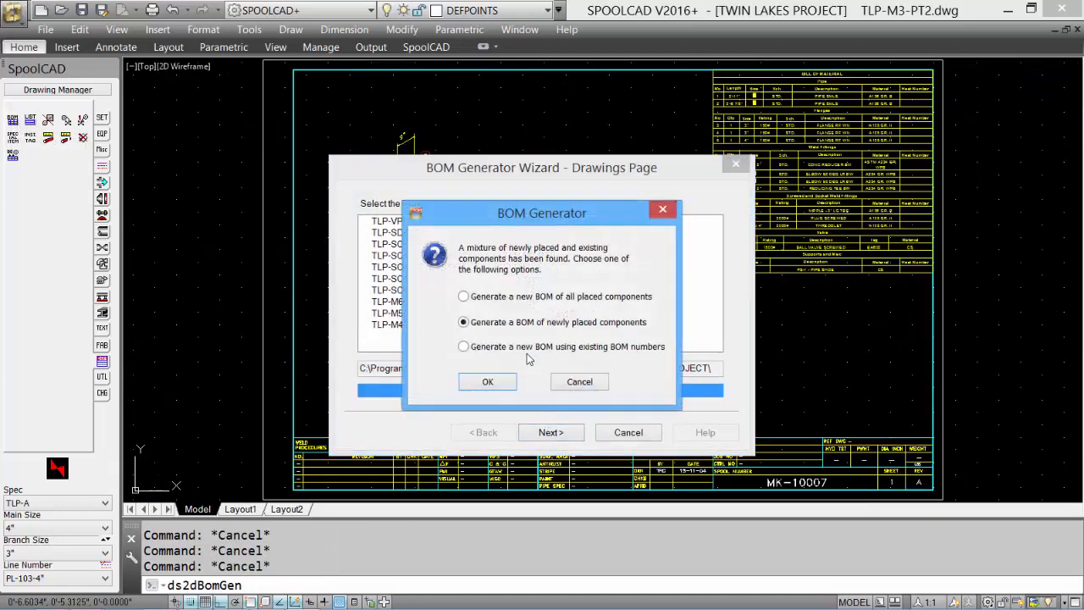
left_click(498, 381)
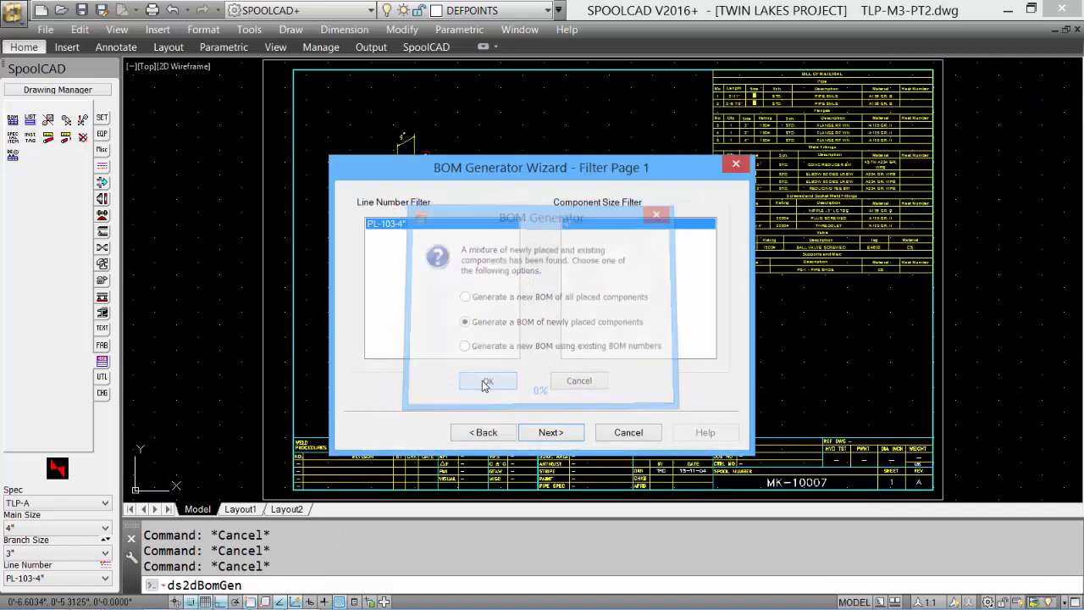
left_click(543, 433)
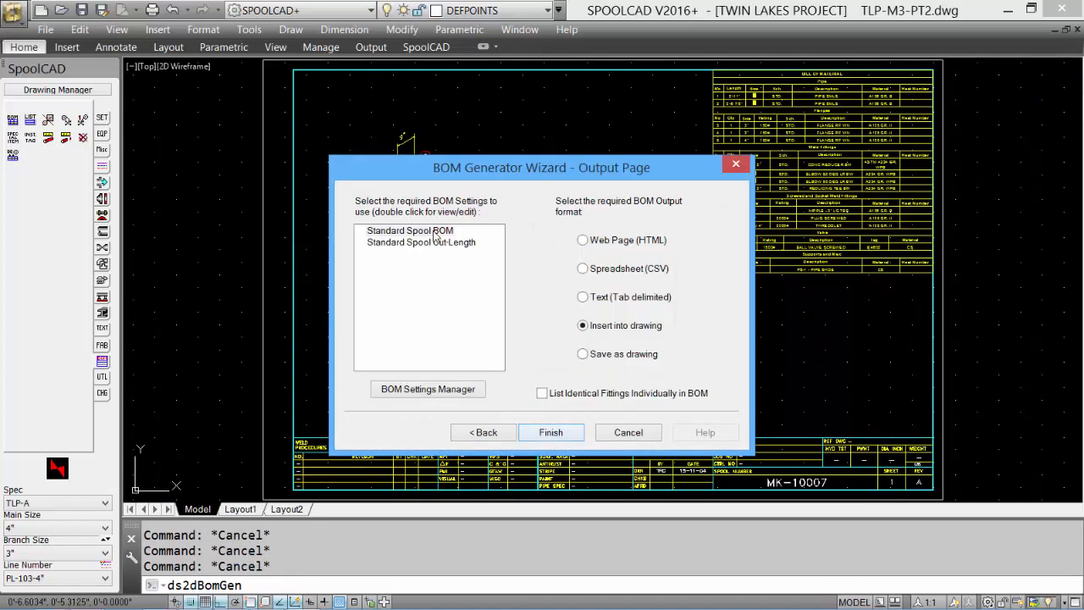
left_click(435, 232)
left_click(550, 432)
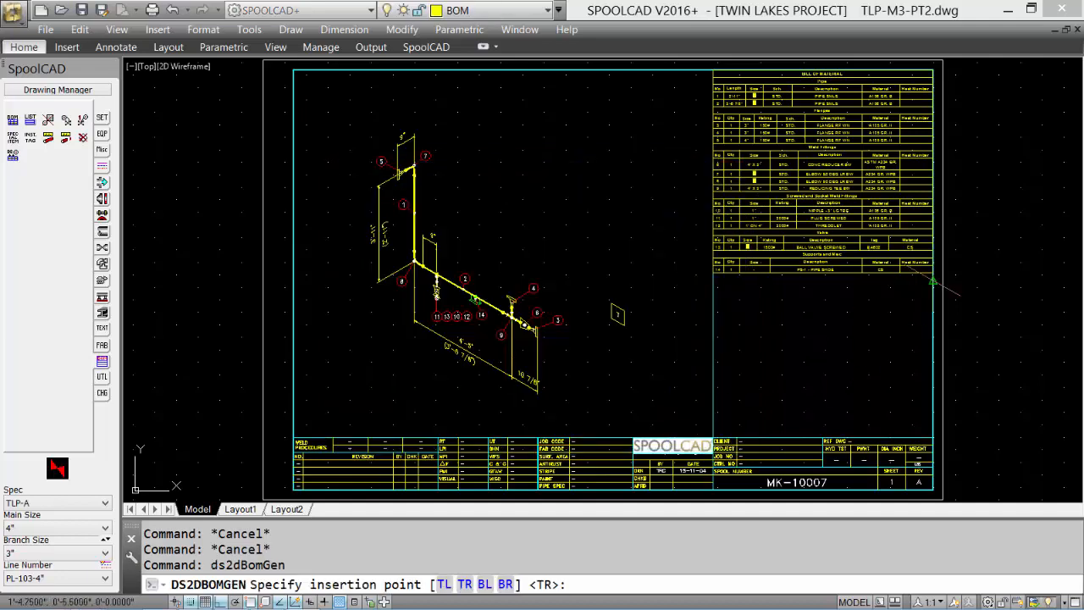
left_click(933, 273)
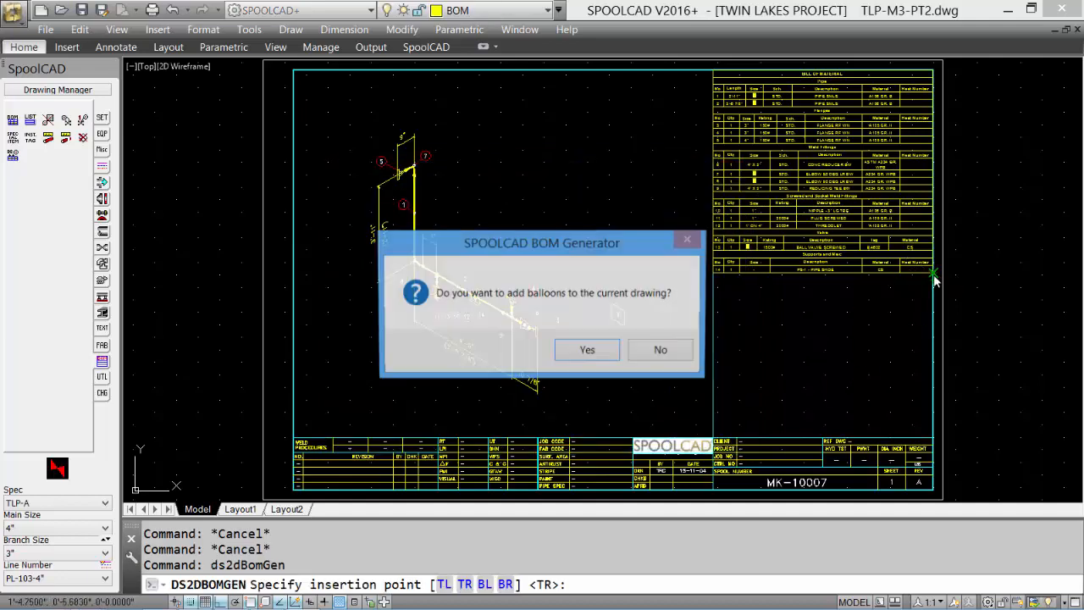
Step: Add a material balloon at 25% magnification for the steam trap, placing it above and to the right of the boxed T symbol
left_click(585, 352)
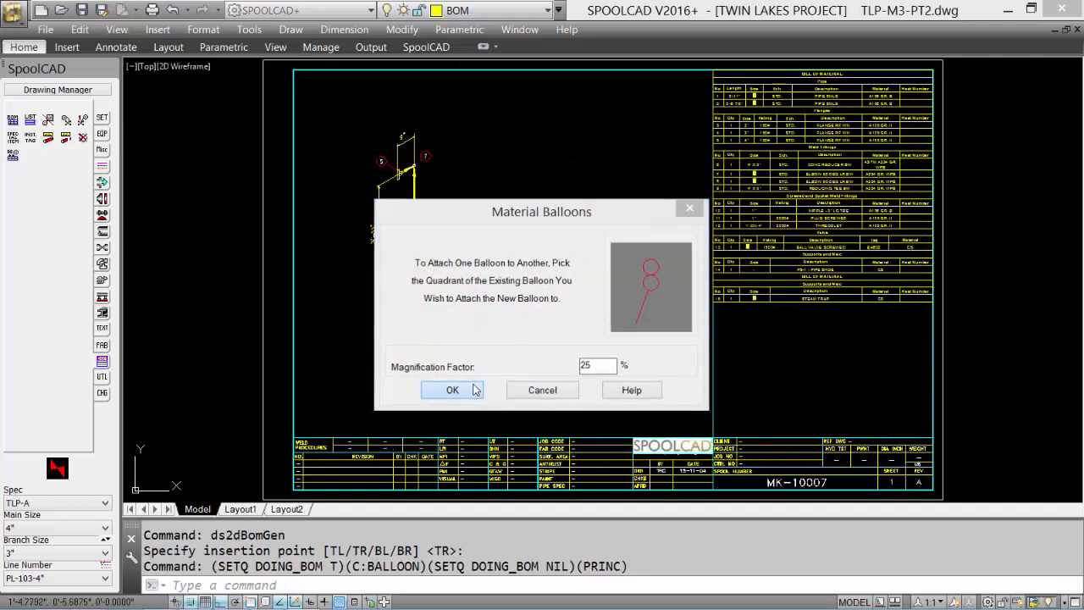
left_click(453, 389)
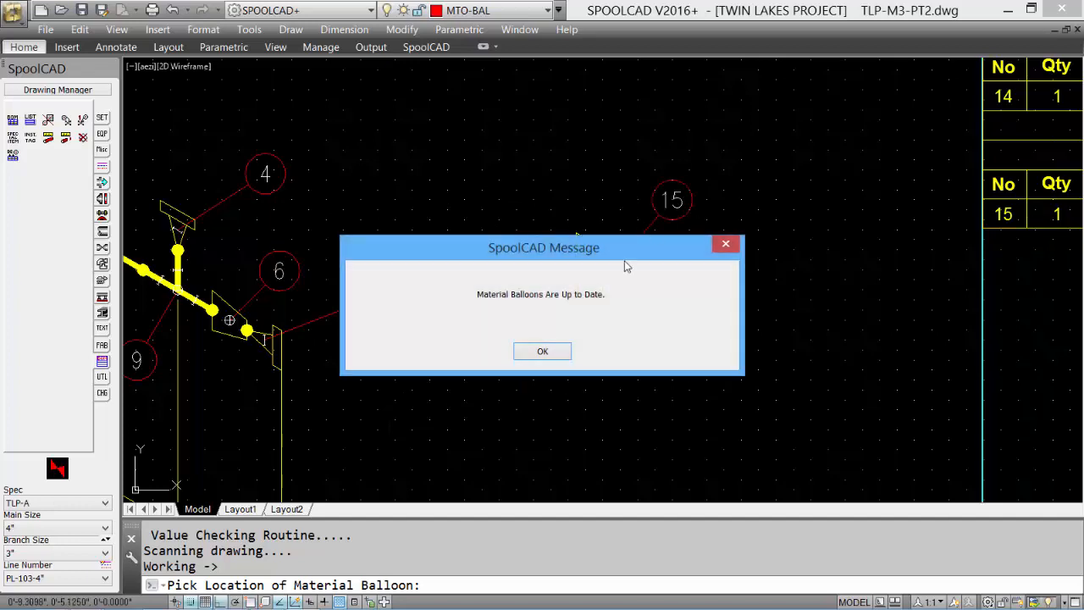
left_click(542, 351)
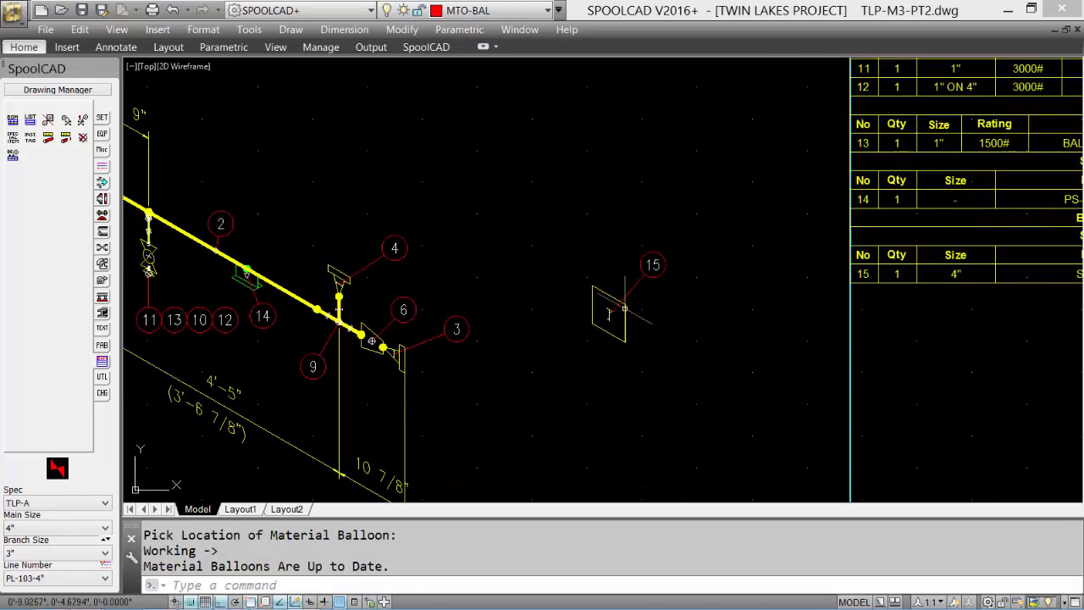
scroll(624, 306, "up", 2)
mouse_move(662, 317)
middle_mouse_down()
mouse_move(277, 341)
mouse_move(101, 365)
middle_mouse_up()
middle_click_drag(729, 350, 500, 287)
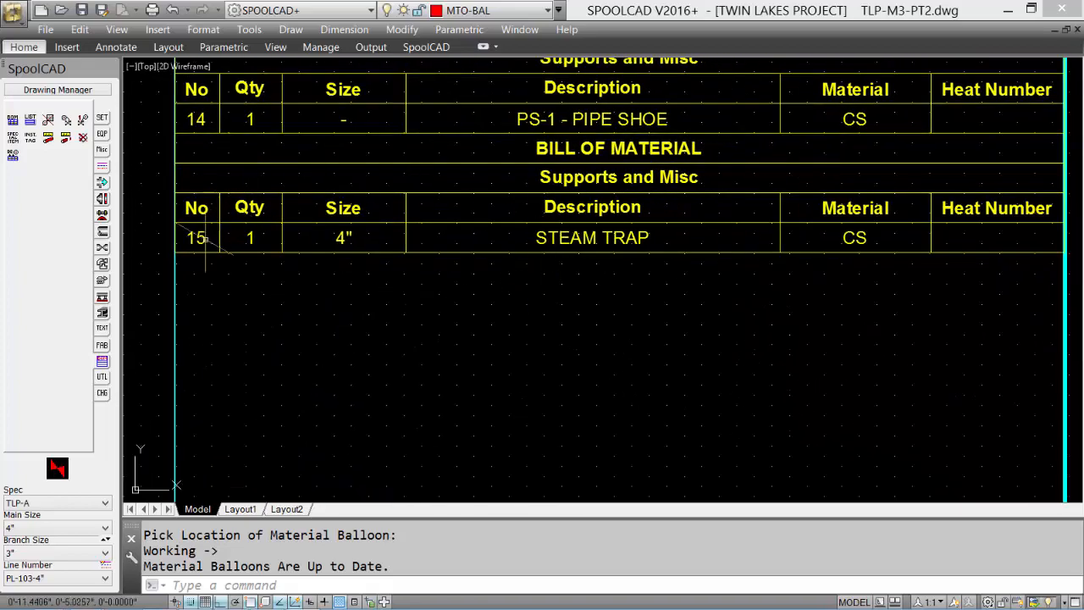
middle_click(804, 251)
middle_click(804, 251)
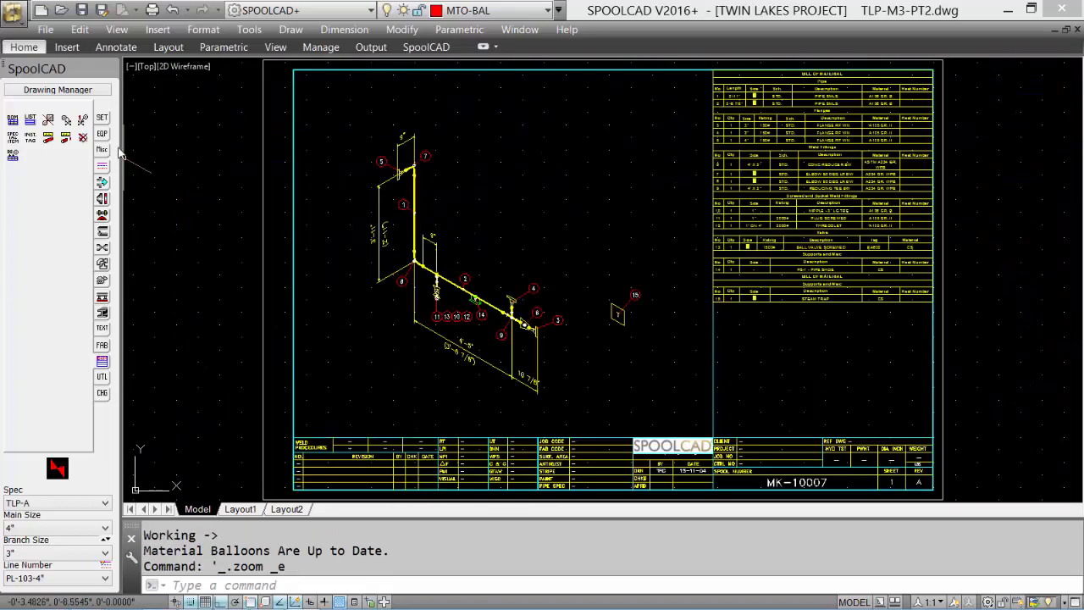